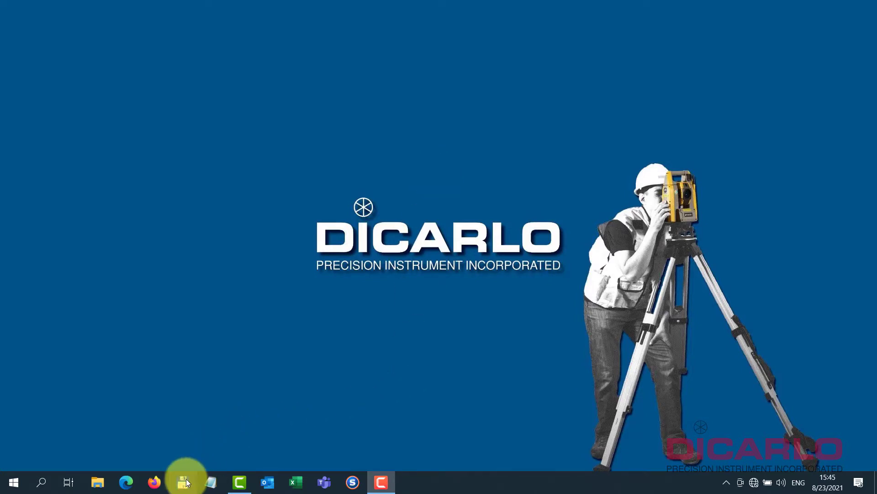
# - Browse to SDHC (E:) > Scans > FARO_Scan_000.fls > PanoCam and open the R0010001.JPG panorama
pyautogui.click(97, 479)
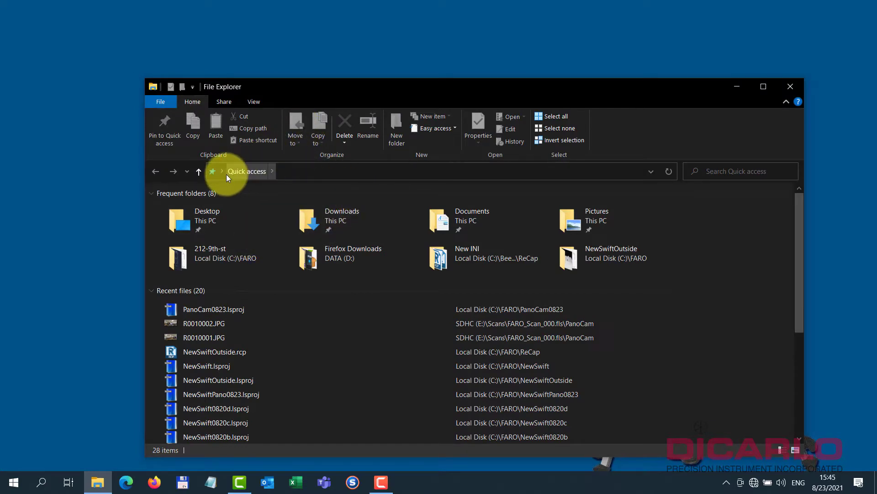
pyautogui.click(198, 172)
pyautogui.click(495, 238)
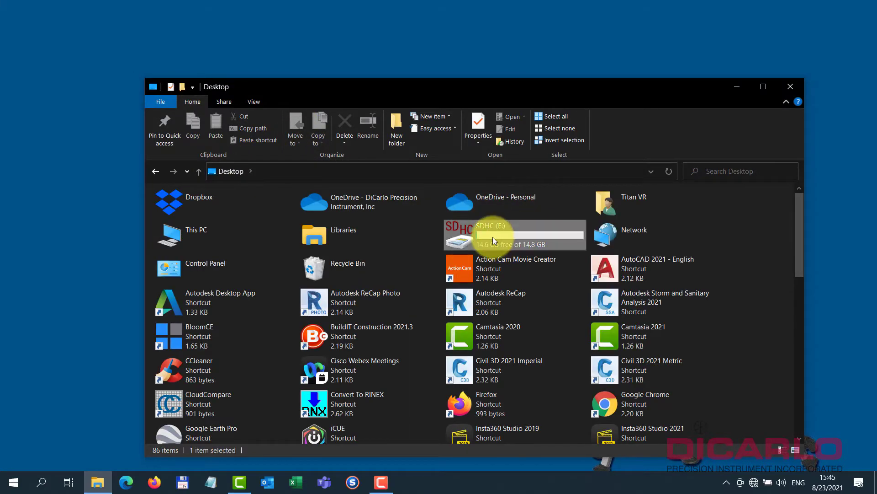
pyautogui.doubleClick(492, 237)
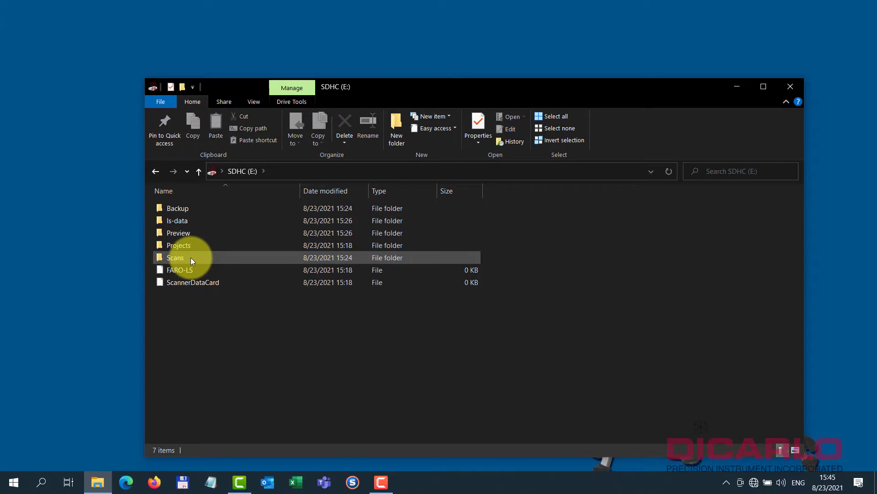
pyautogui.doubleClick(190, 257)
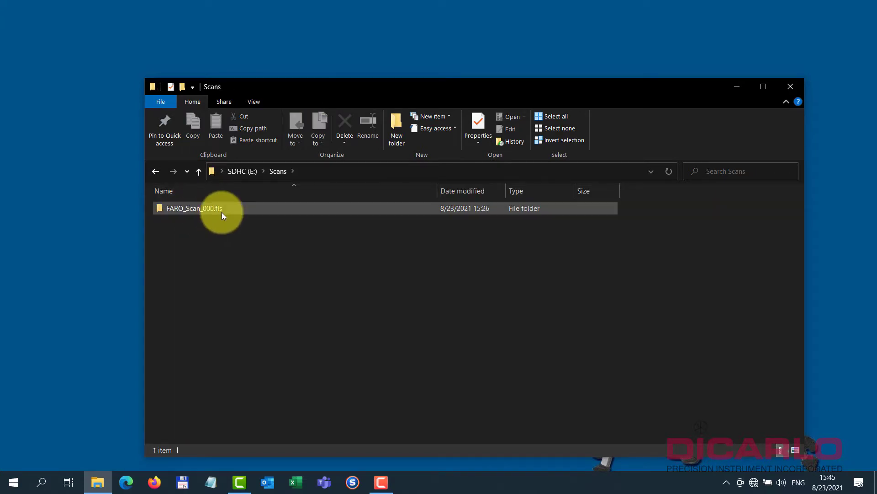
pyautogui.doubleClick(200, 208)
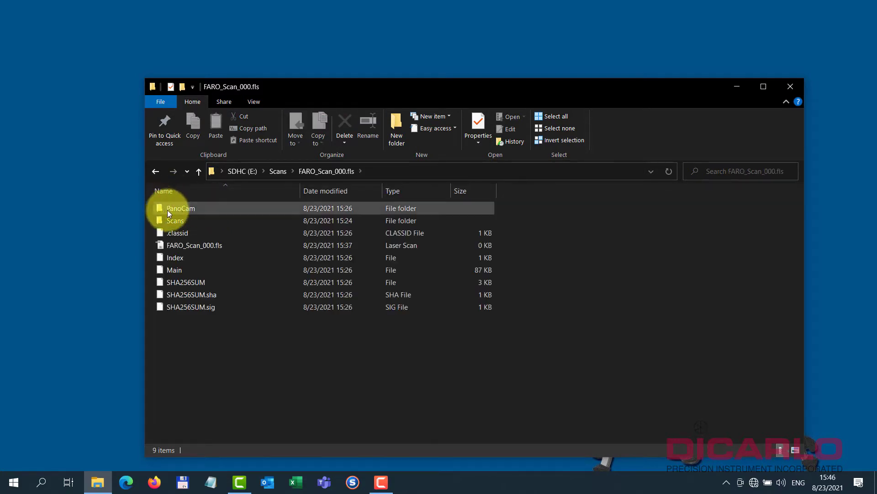
pyautogui.moveTo(205, 209)
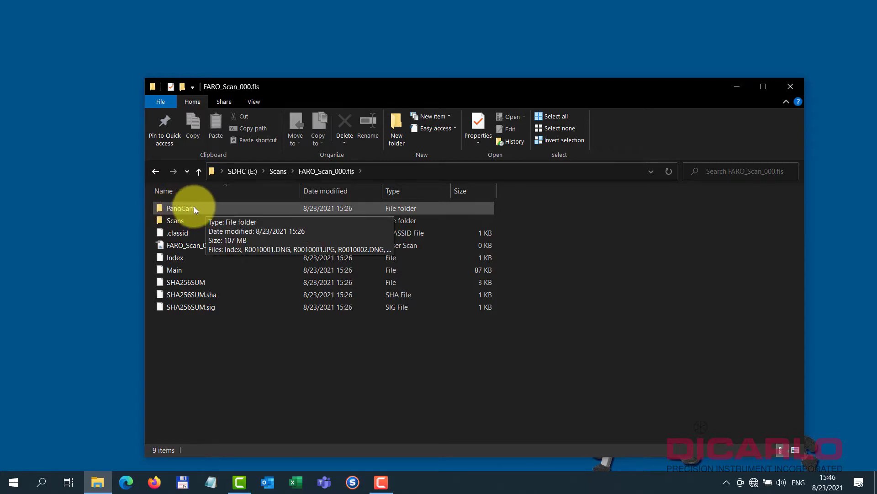
pyautogui.doubleClick(191, 208)
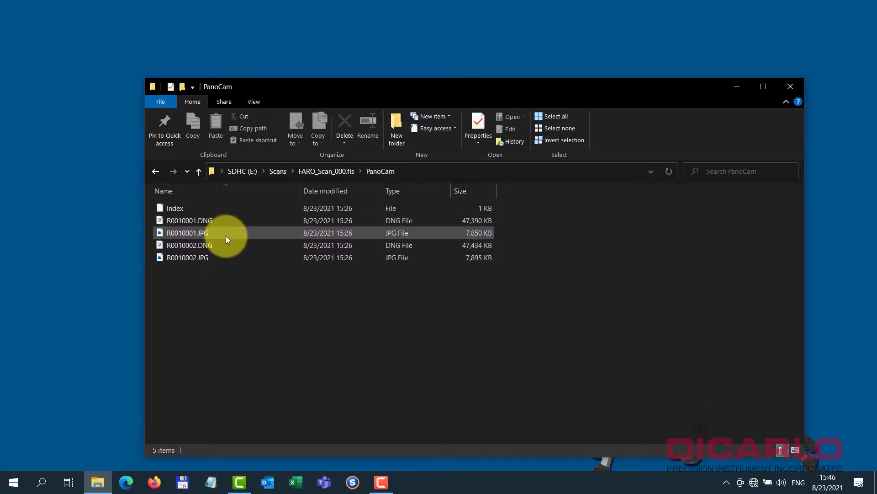
pyautogui.doubleClick(204, 232)
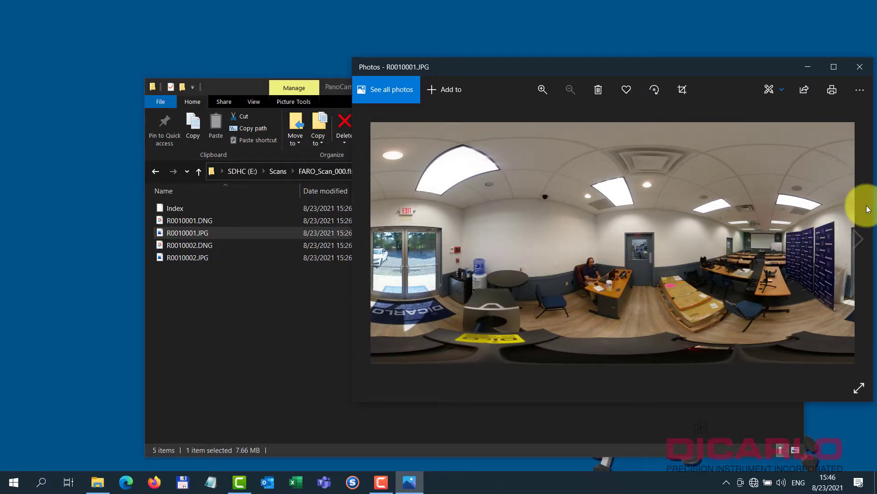
# - Close the panorama viewer, select the R0010001 and R0010002 DNG files, close Explorer, and launch SCENE
pyautogui.click(859, 67)
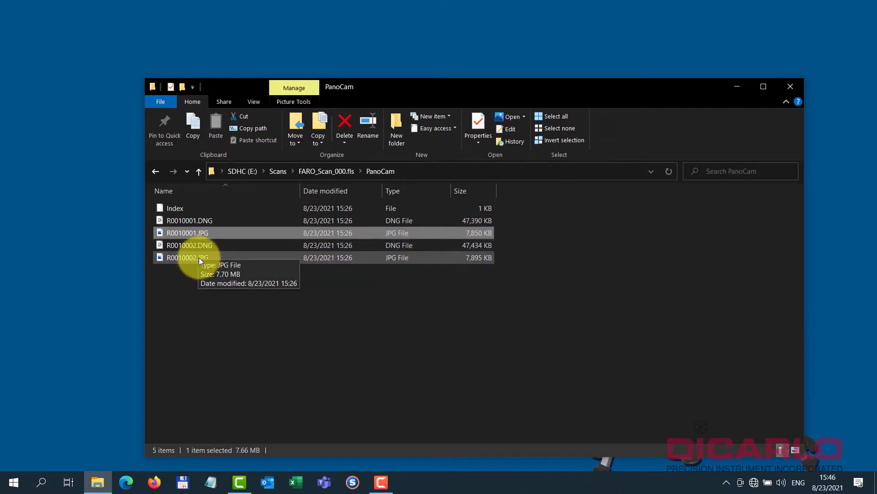
pyautogui.click(339, 220)
pyautogui.click(343, 244)
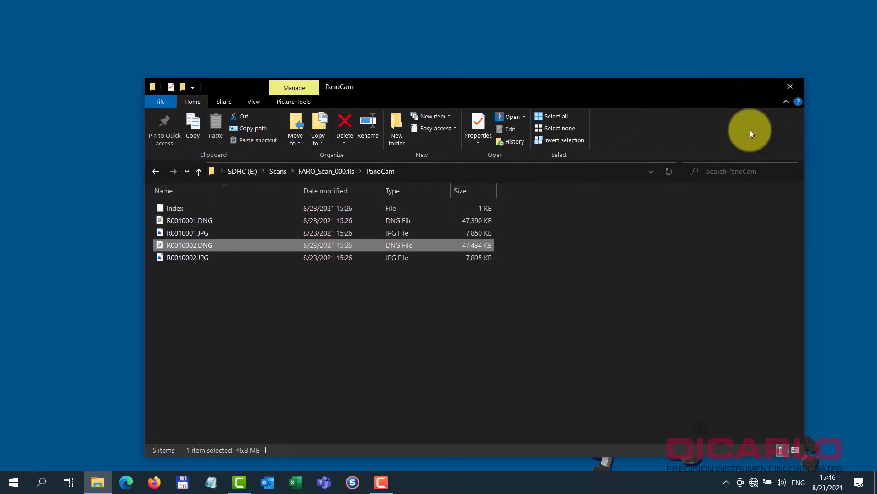
pyautogui.click(791, 87)
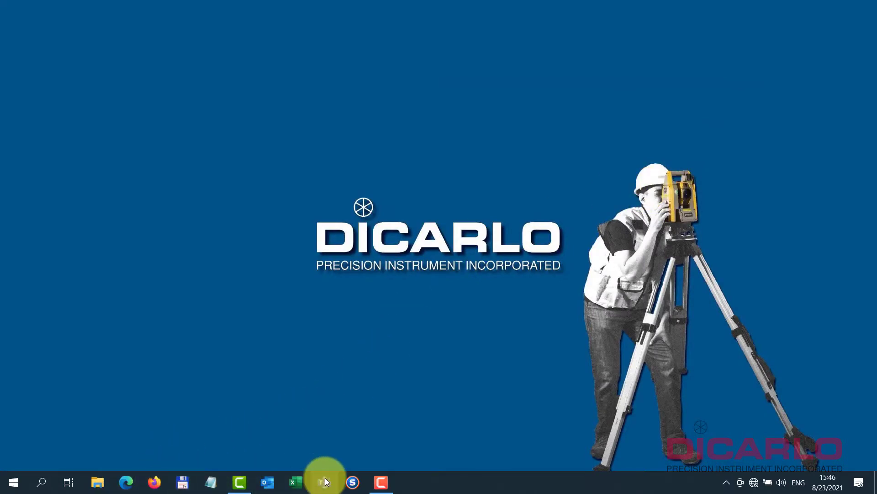
pyautogui.click(353, 483)
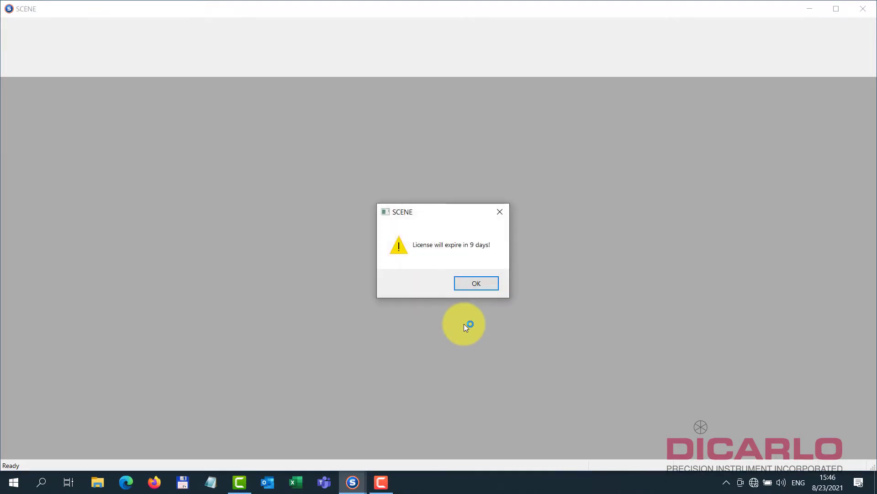
# - Dismiss the 9-day licence-expiry warning and start a new scan project
pyautogui.click(471, 282)
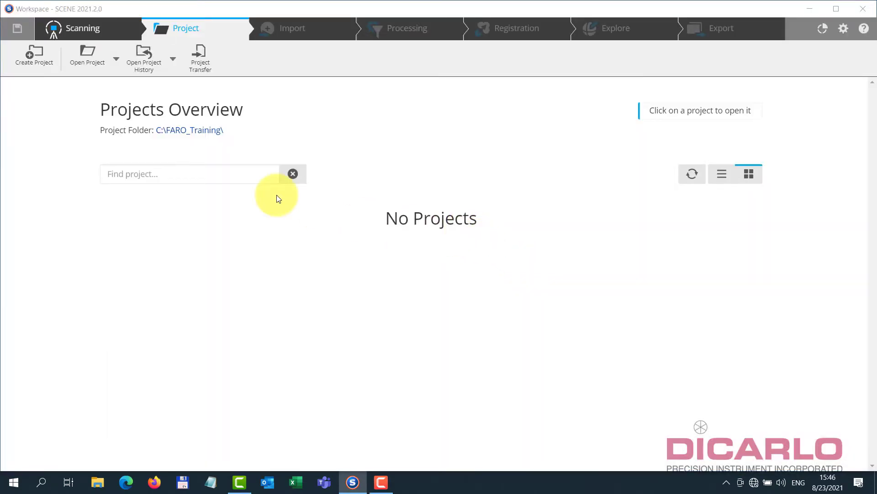
pyautogui.click(32, 53)
# - Name the new scan project PanoCam and create it in C:\FARO_Training
pyautogui.doubleClick(441, 252)
pyautogui.write('PanoCam')
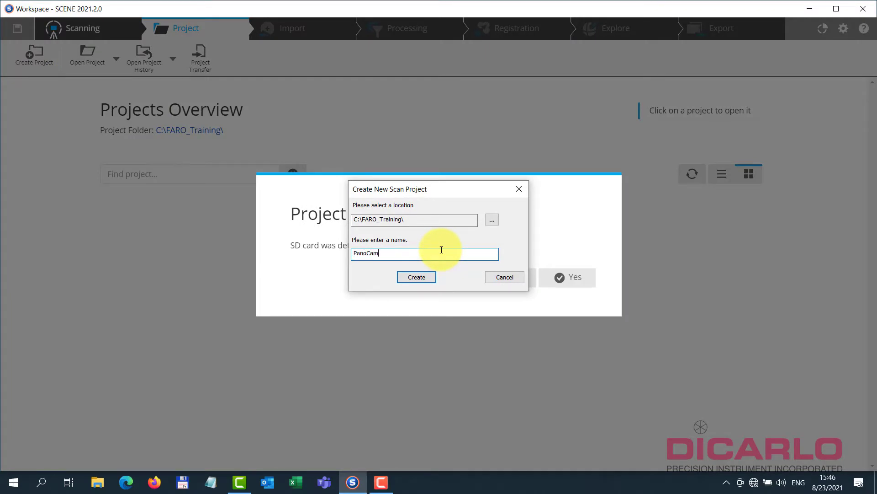
pyautogui.press('Return')
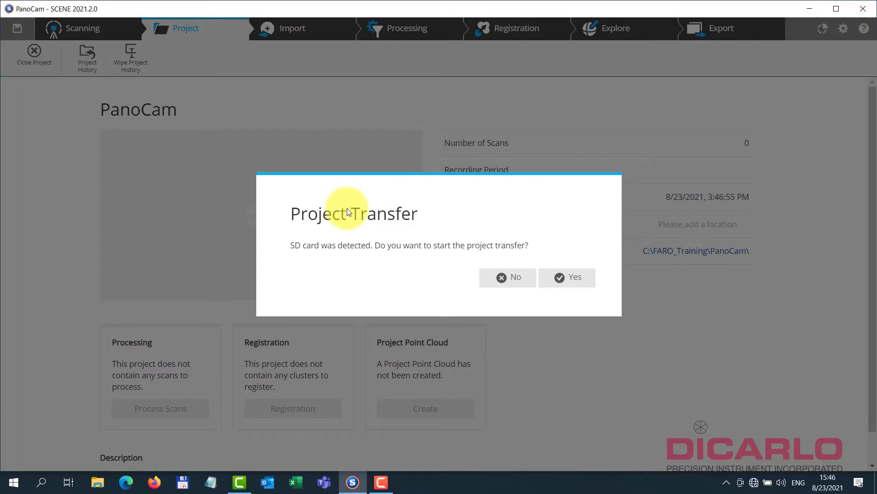
# - Decline the SD-card project transfer and bring up the Import Scans file browser
pyautogui.click(516, 280)
pyautogui.click(289, 32)
pyautogui.click(18, 68)
# - Drag FARO_Scan_000.fls from SDHC (E:)\Scans into the project and dismiss the import results
pyautogui.moveTo(178, 25); pyautogui.dragTo(546, 106)
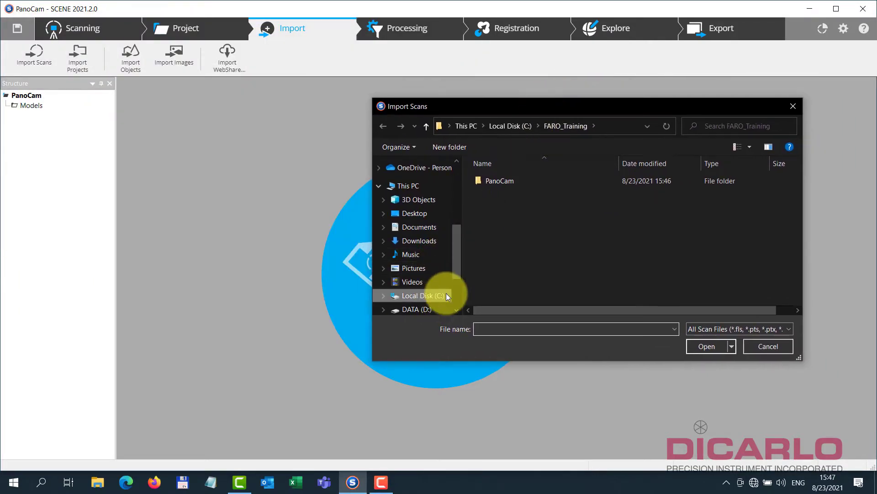
pyautogui.scroll(-2, 446, 295)
pyautogui.click(422, 289)
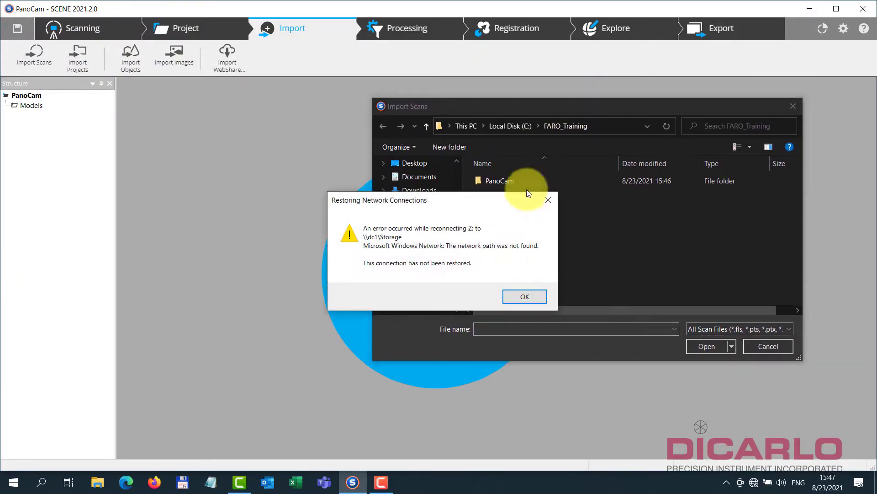
pyautogui.click(525, 297)
pyautogui.click(417, 272)
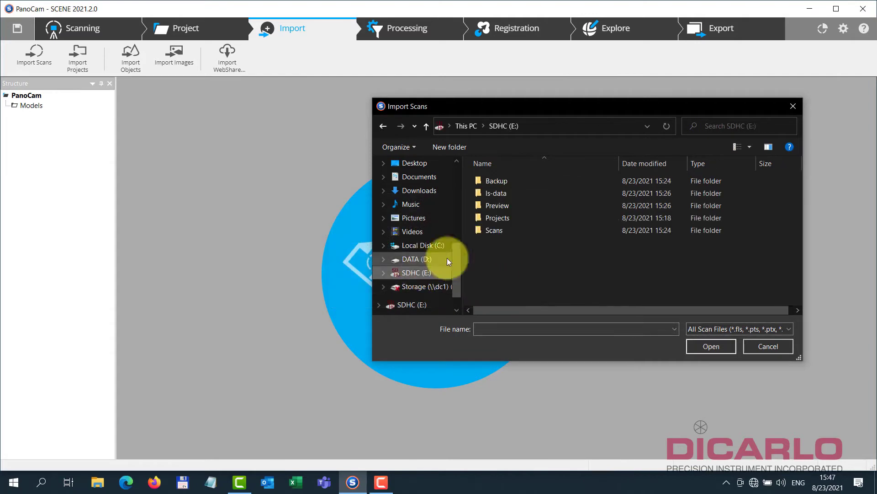
pyautogui.doubleClick(507, 236)
pyautogui.moveTo(509, 180); pyautogui.dragTo(380, 240)
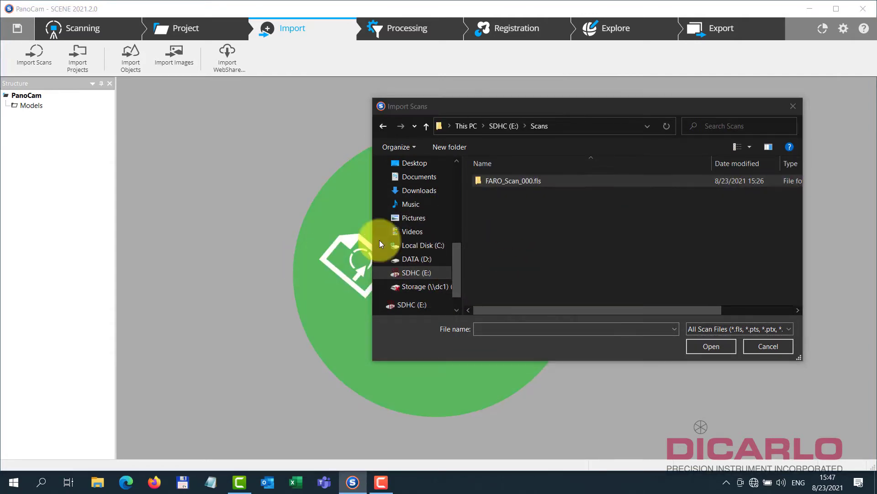
pyautogui.click(793, 105)
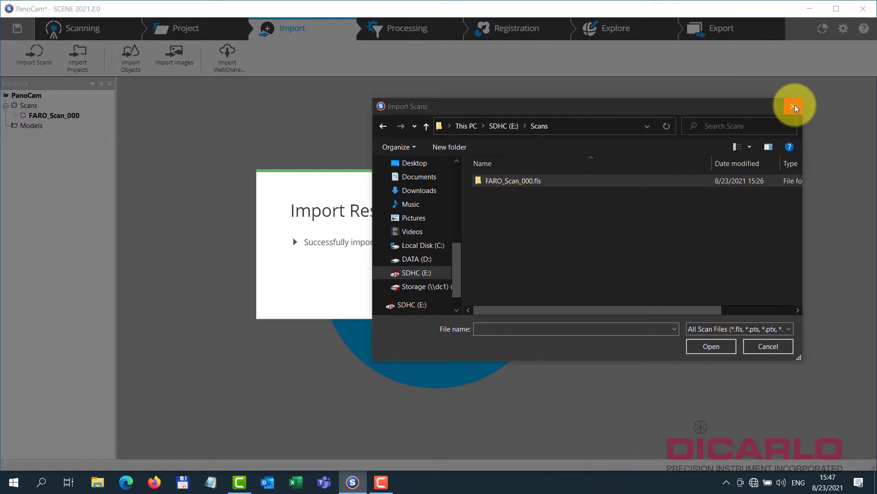
pyautogui.click(556, 293)
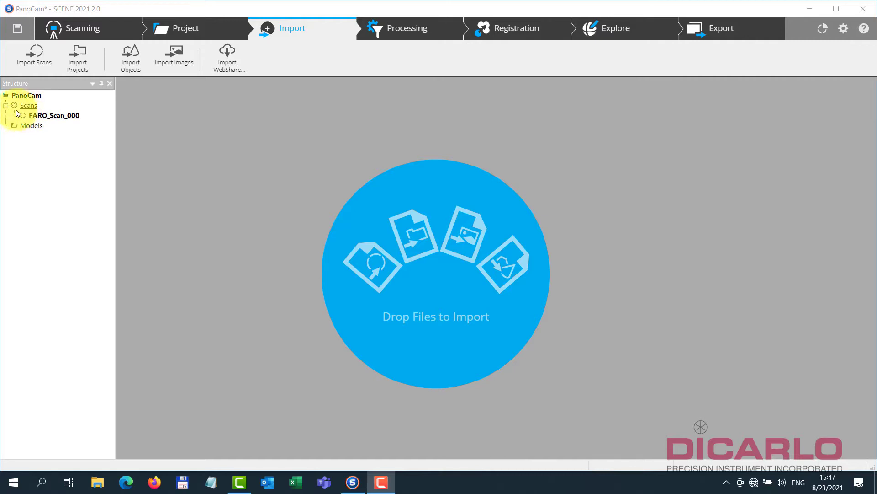
# - Save the project with the comment 'imported scan' and acknowledge the success message
pyautogui.click(16, 28)
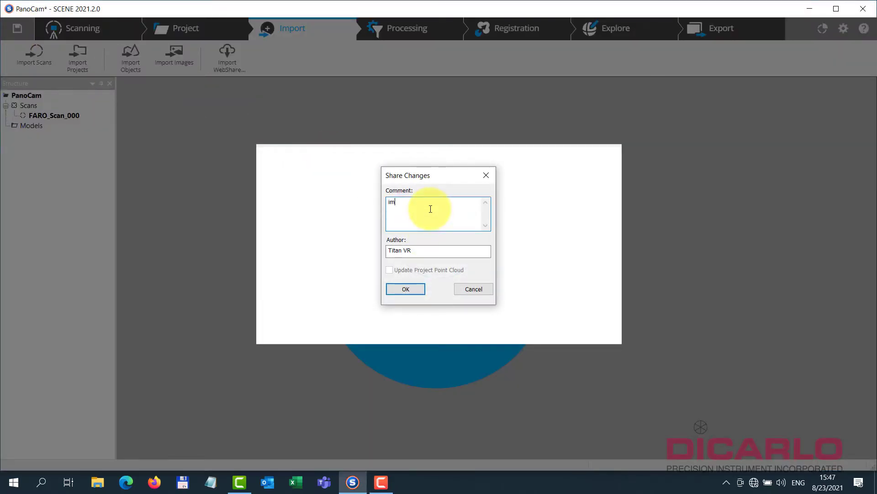
pyautogui.write('imported scan')
pyautogui.press('Return')
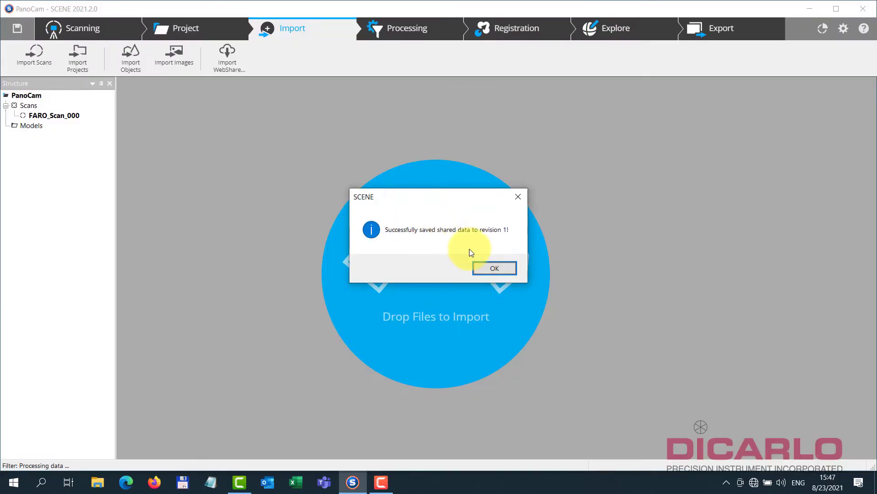
pyautogui.click(492, 268)
pyautogui.rightClick(53, 116)
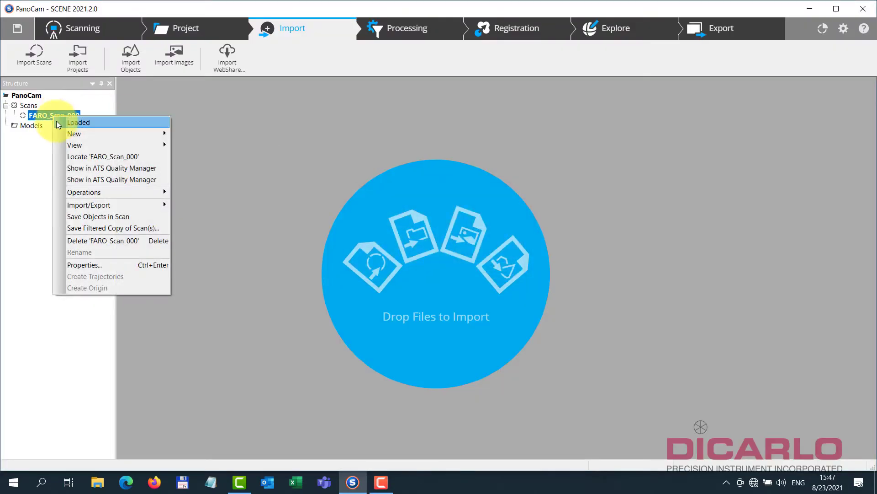
pyautogui.click(100, 266)
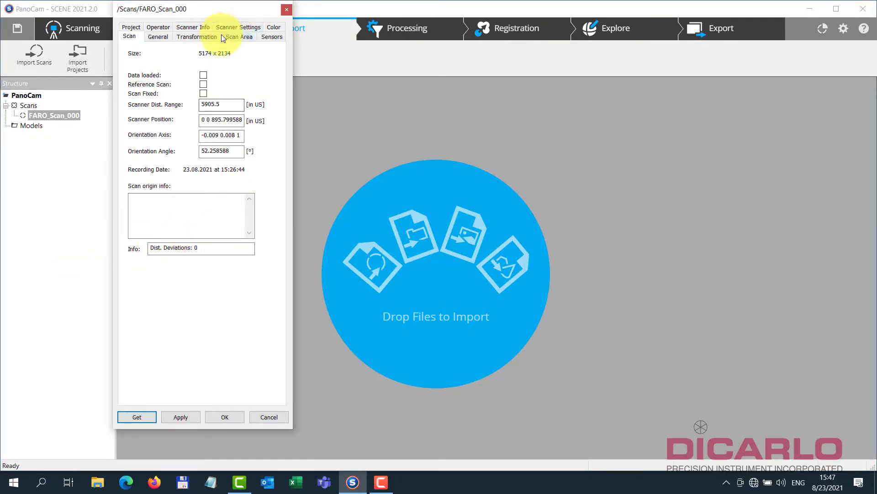
pyautogui.click(238, 36)
pyautogui.click(271, 27)
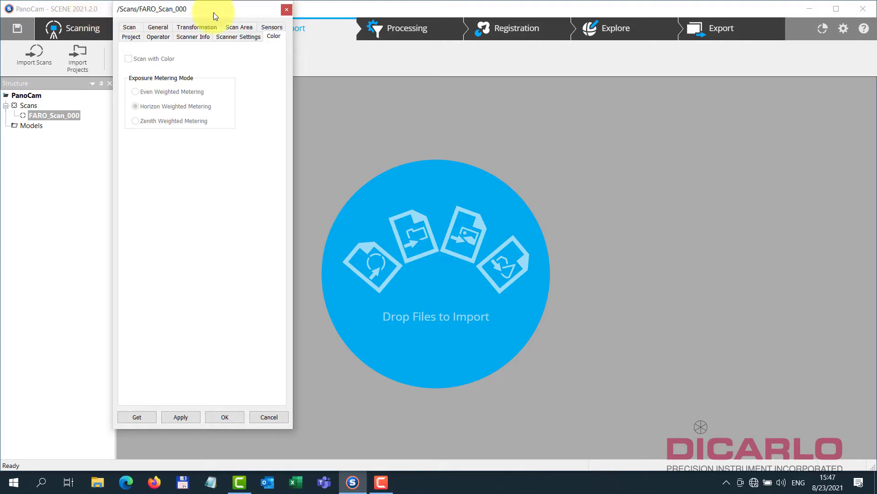
pyautogui.click(287, 11)
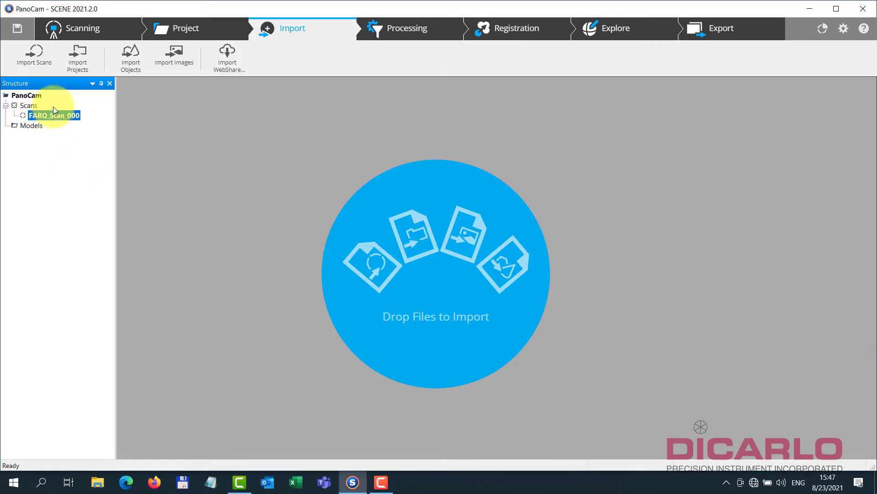
# - Open the SDHC (E:) memory card in a File Explorer window
pyautogui.click(98, 482)
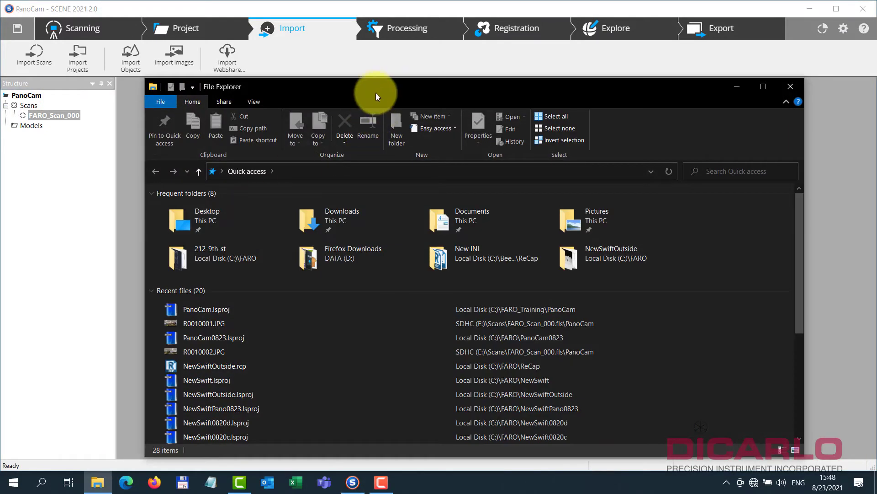
pyautogui.moveTo(376, 96); pyautogui.dragTo(382, 48)
pyautogui.click(206, 122)
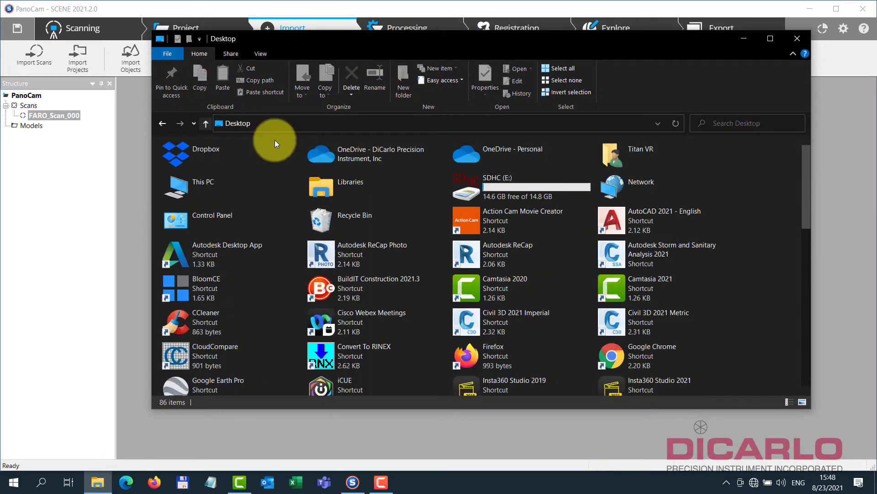
pyautogui.doubleClick(497, 184)
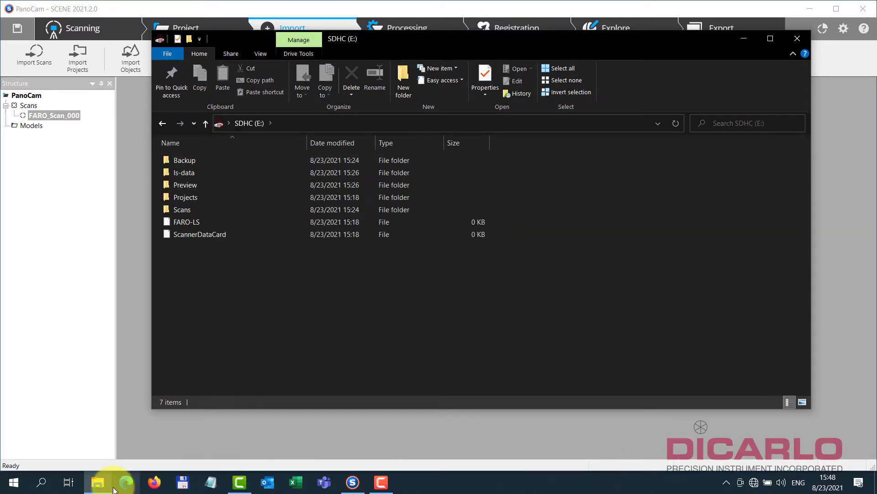
# - Open C:\FARO_Training\PanoCam\Revisions in a second window, placing it right and the card left
pyautogui.rightClick(97, 482)
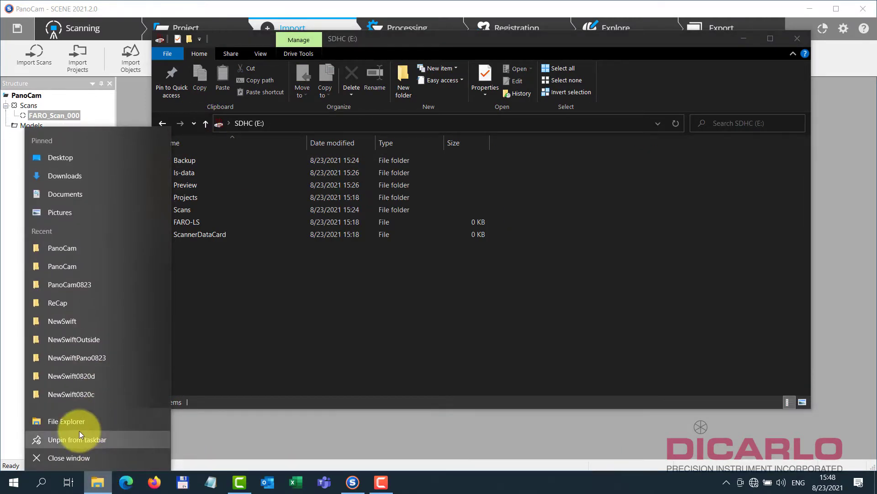
pyautogui.click(68, 421)
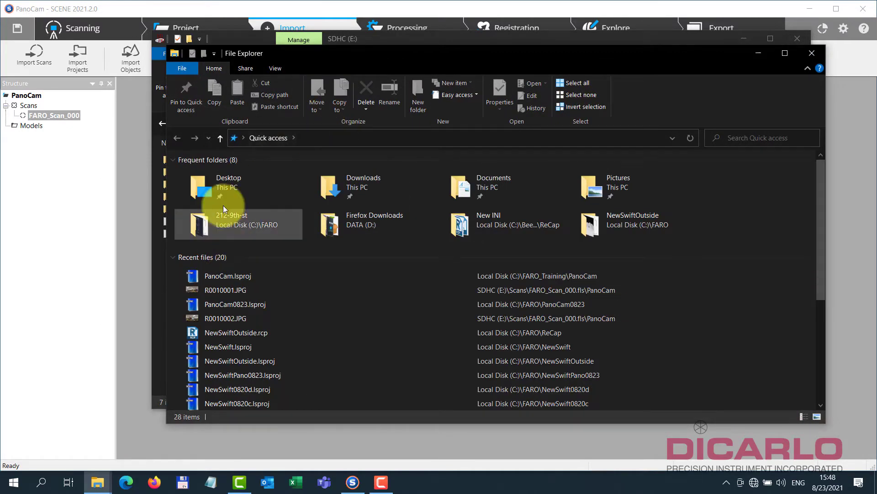
pyautogui.click(222, 137)
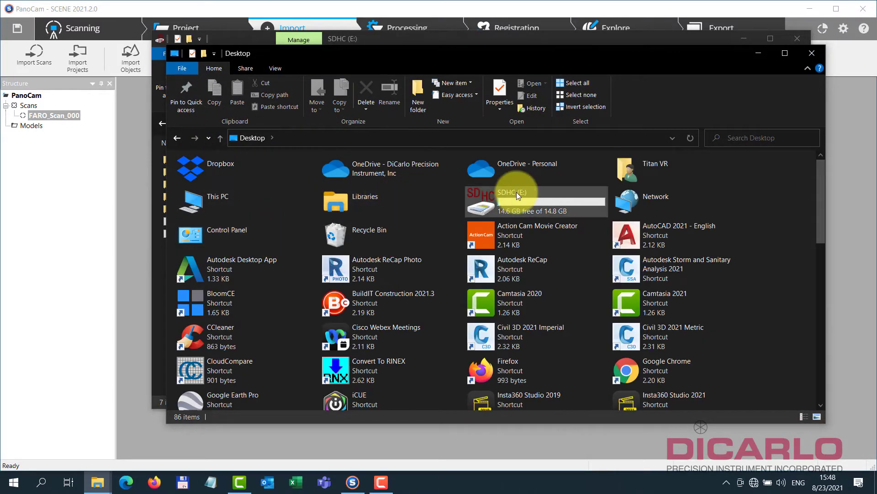
pyautogui.doubleClick(221, 204)
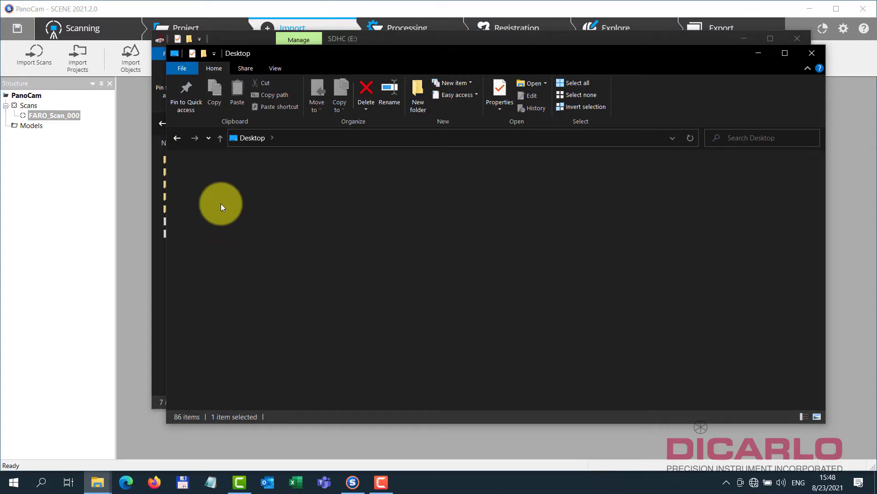
pyautogui.doubleClick(253, 264)
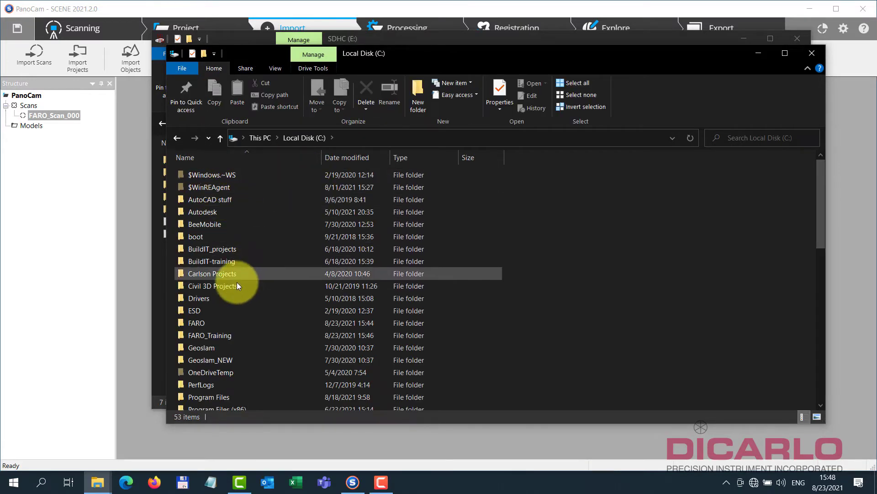
pyautogui.doubleClick(221, 335)
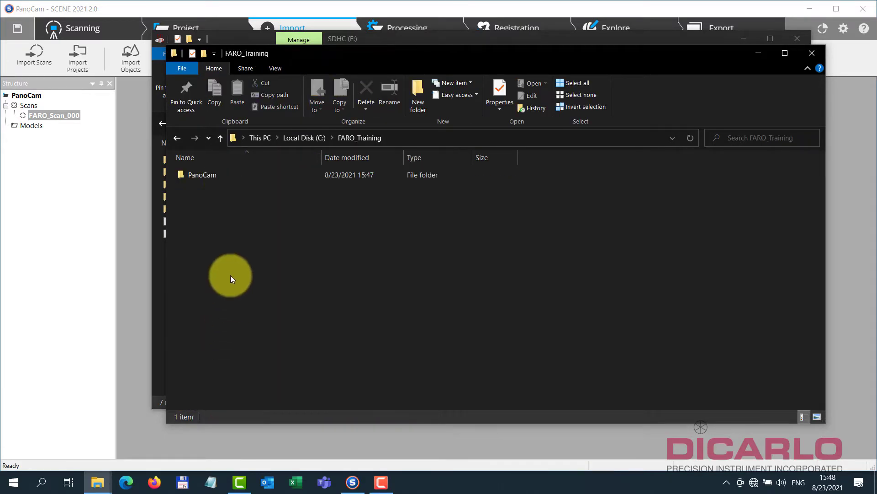
pyautogui.doubleClick(223, 171)
pyautogui.doubleClick(229, 188)
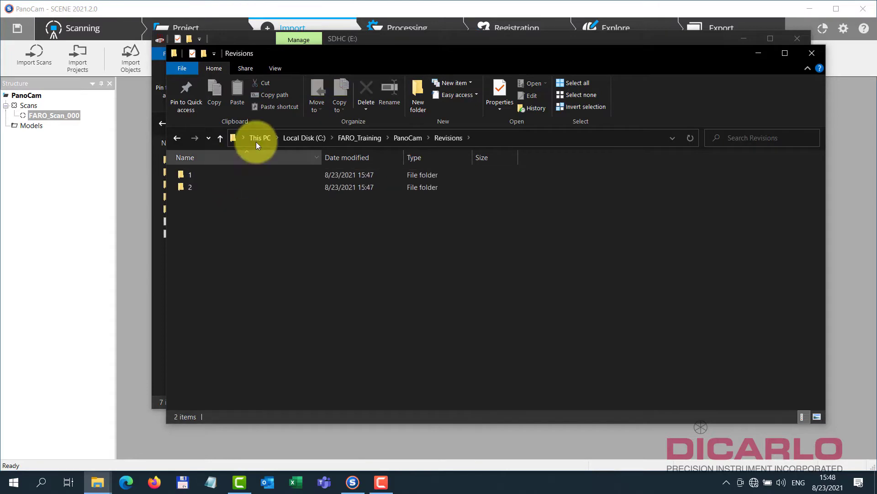
pyautogui.moveTo(390, 54); pyautogui.dragTo(597, 74)
pyautogui.moveTo(465, 43); pyautogui.dragTo(2, 150)
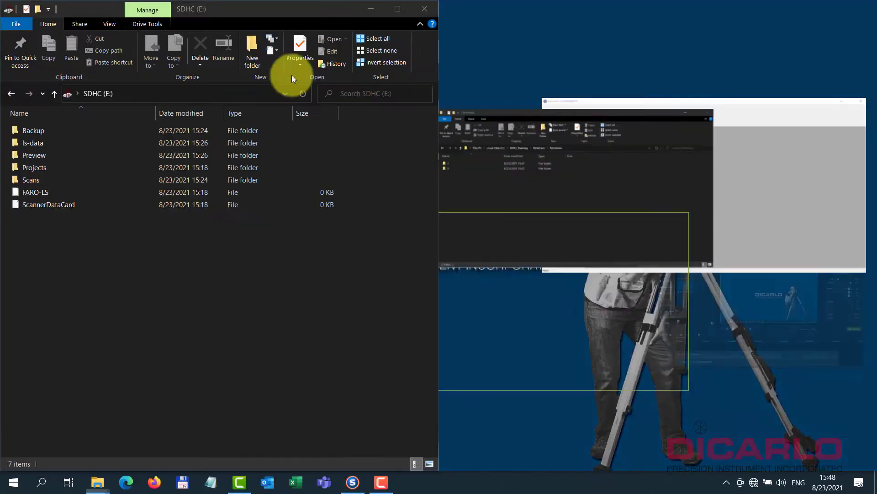
# - Fill the right half with Revisions and open the card's Scans > FARO_Scan_000.fls > PanoCam folder
pyautogui.click(585, 123)
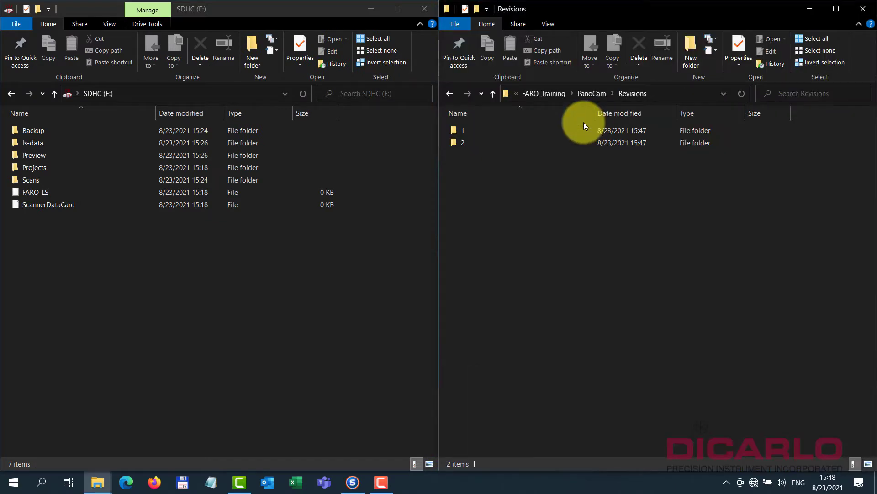
pyautogui.doubleClick(53, 179)
pyautogui.doubleClick(51, 128)
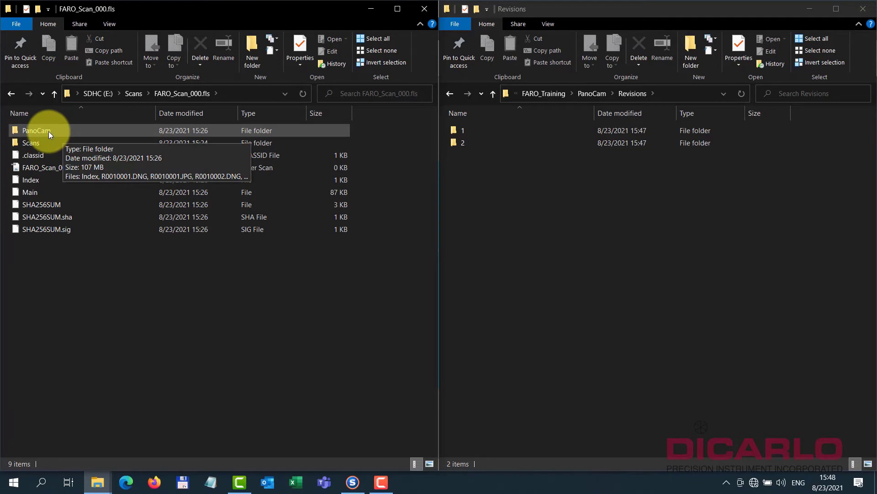
pyautogui.doubleClick(49, 130)
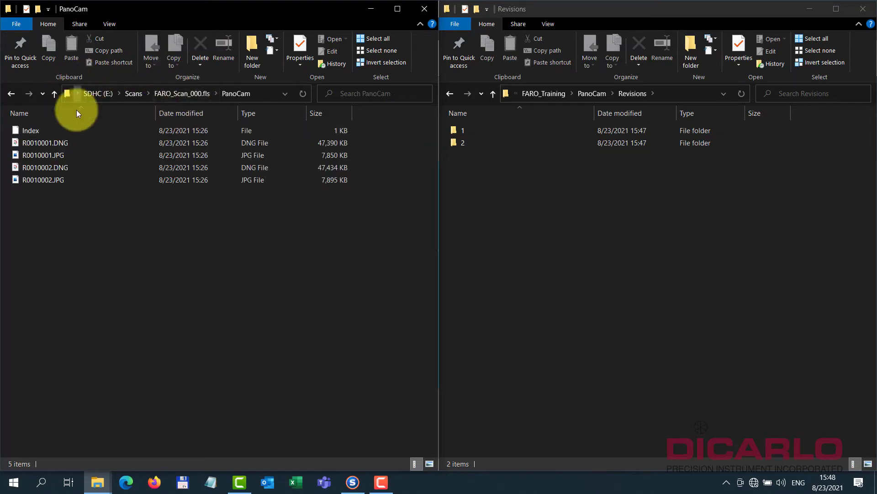
# - Open Revisions\1\Misc to compare its six files with the PanoCam images, then close the card window
pyautogui.doubleClick(488, 131)
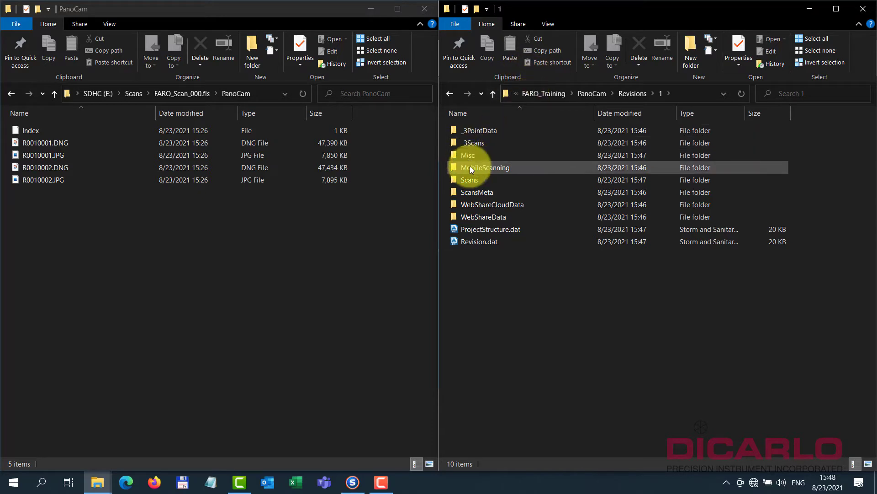
pyautogui.doubleClick(495, 167)
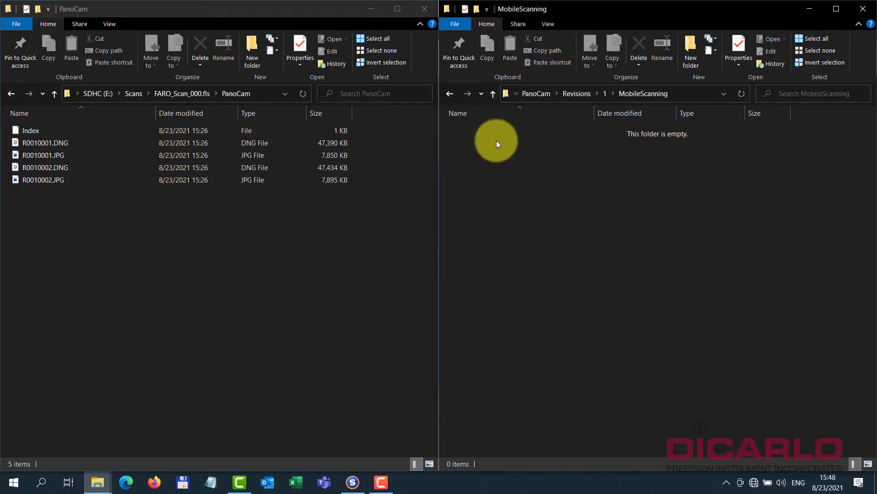
pyautogui.click(495, 91)
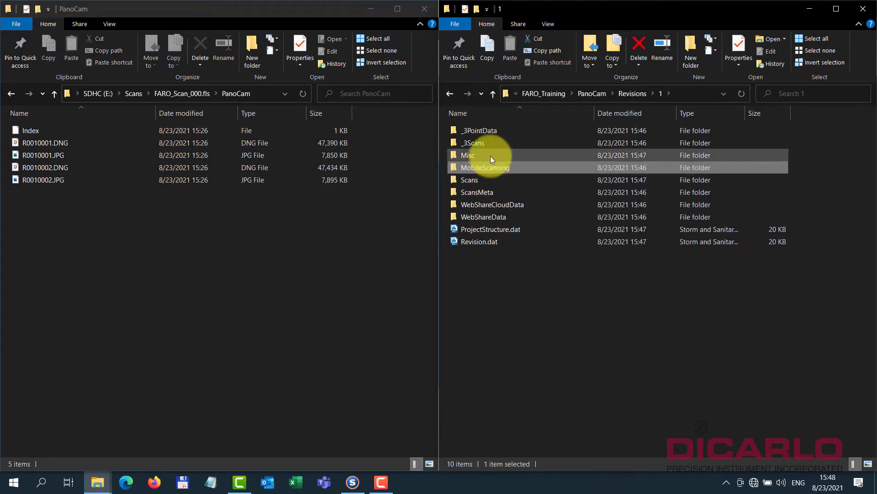
pyautogui.doubleClick(484, 151)
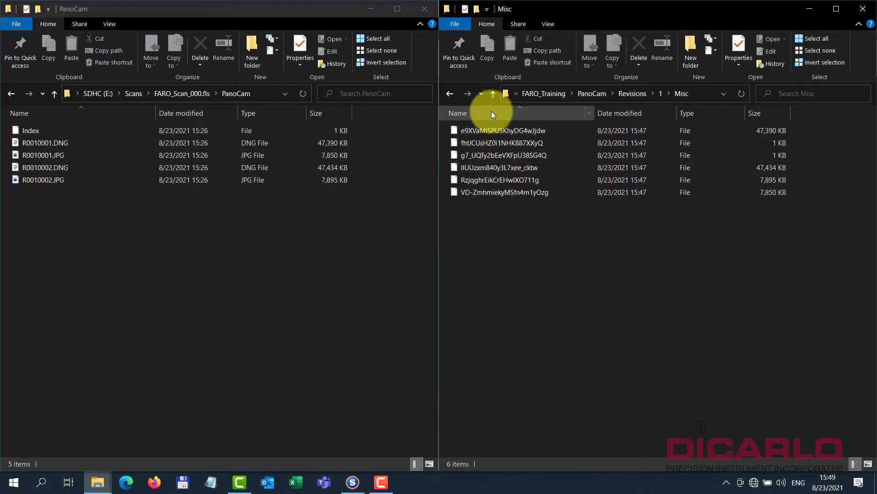
pyautogui.click(422, 22)
pyautogui.click(424, 9)
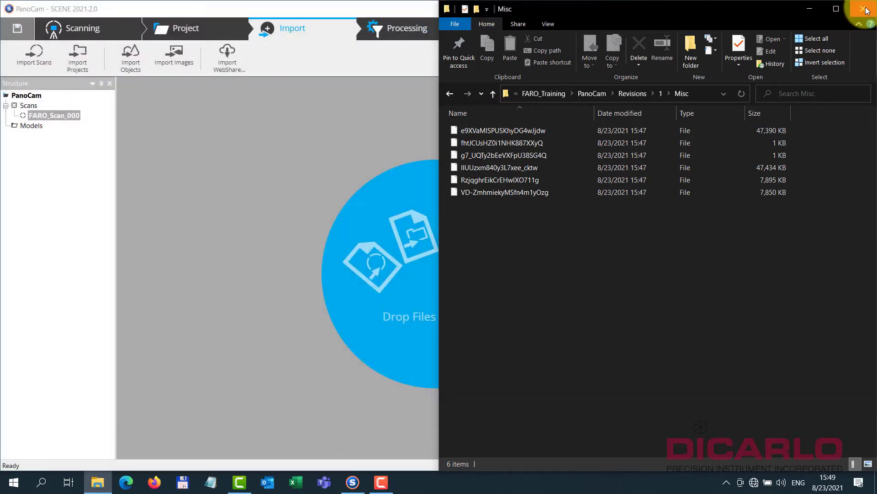
# - Close Explorer and select all scans in SCENE's Process Scans setup
pyautogui.click(864, 8)
pyautogui.click(404, 32)
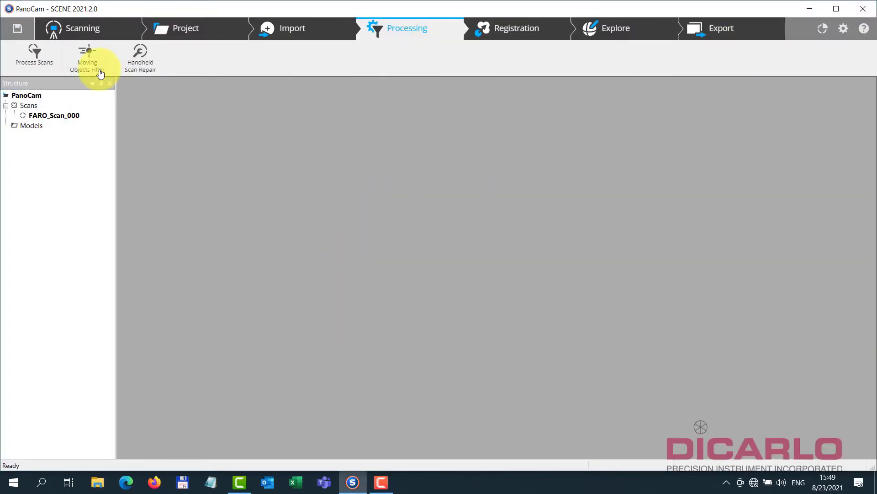
pyautogui.click(38, 61)
pyautogui.click(368, 175)
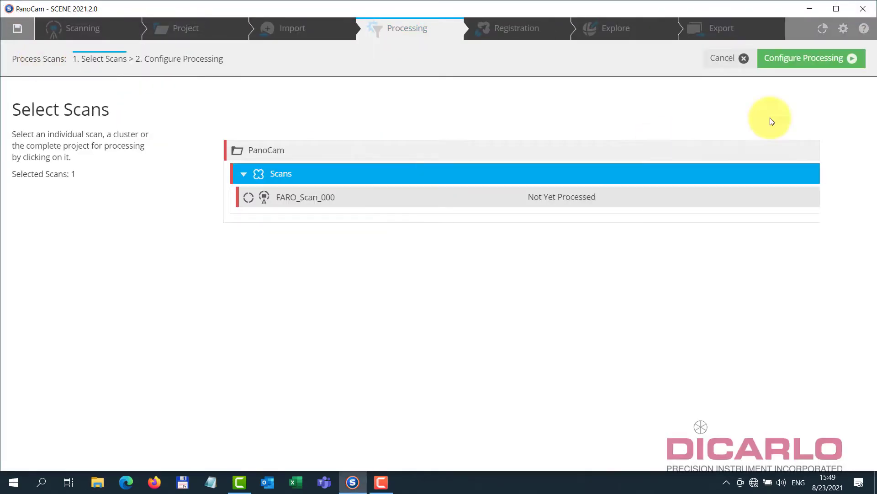
pyautogui.click(806, 58)
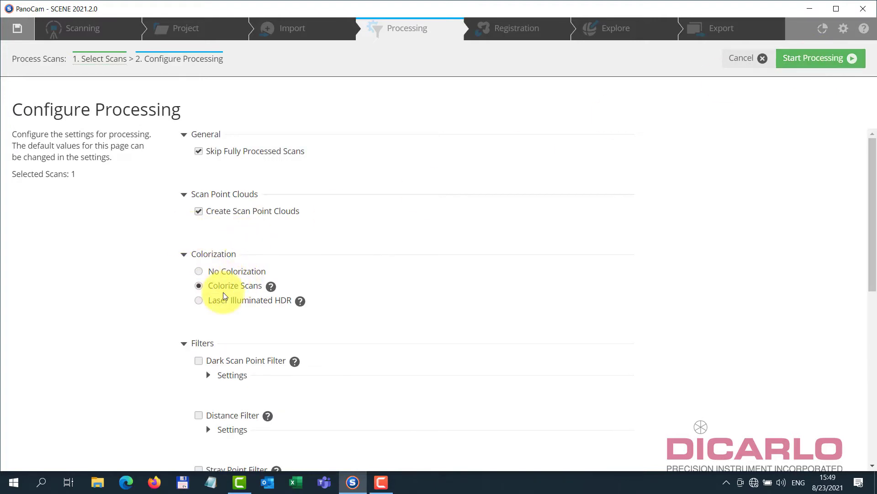
# - Run processing on FARO_Scan_000 with Colorize Scans enabled and dismiss the results
pyautogui.scroll(-8, 414, 235)
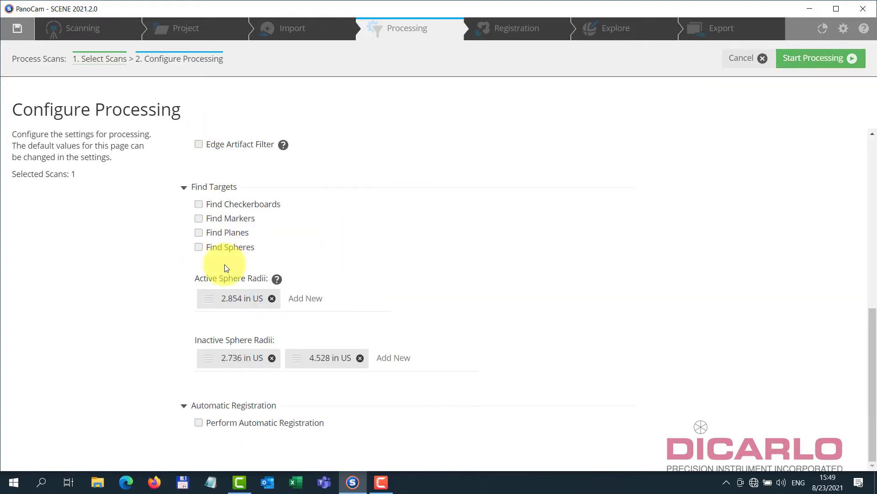
pyautogui.click(817, 58)
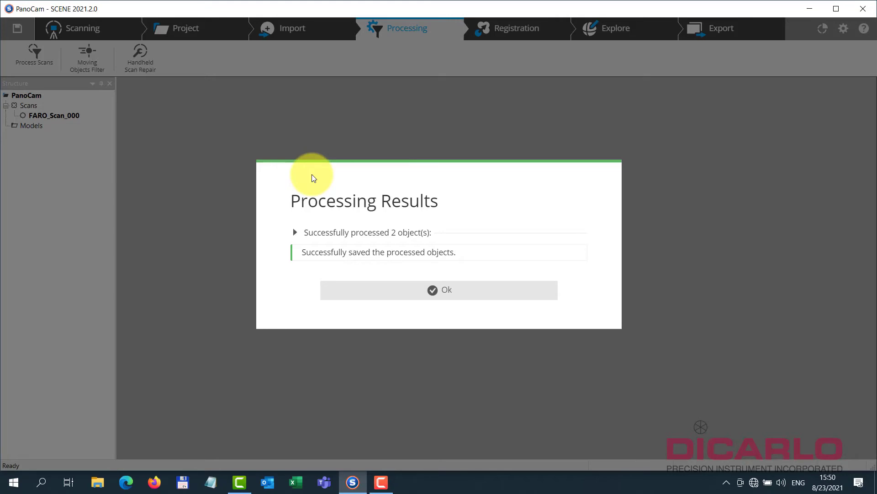
pyautogui.click(295, 232)
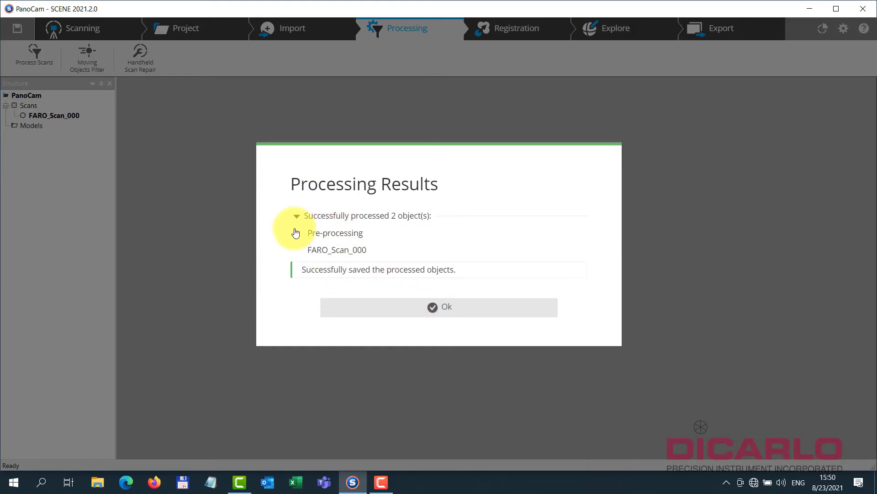
pyautogui.click(402, 307)
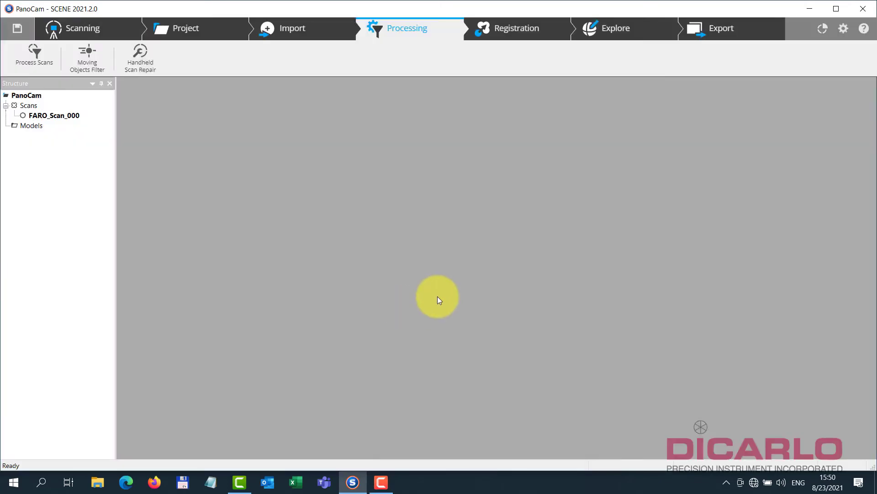
# - View the whole project in 3D, turn toward the glass doors and banner, and open FARO_Scan_000's options
pyautogui.click(616, 28)
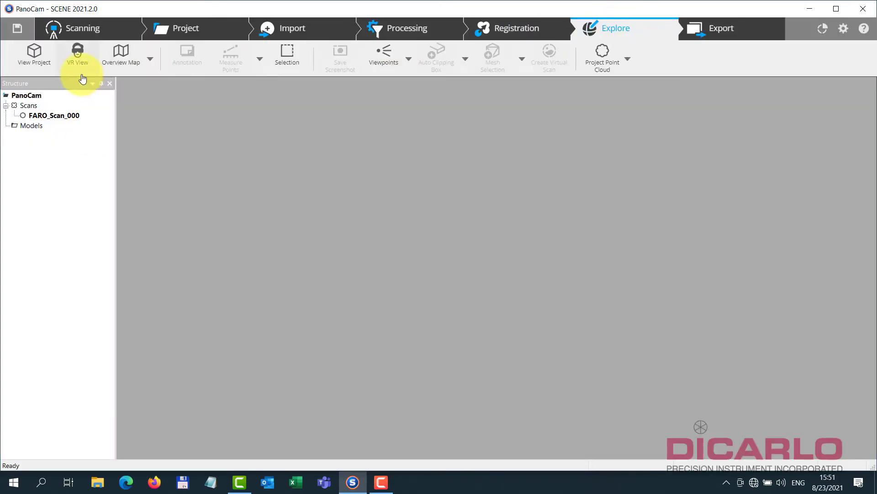
pyautogui.click(34, 54)
pyautogui.moveTo(481, 255); pyautogui.dragTo(512, 262)
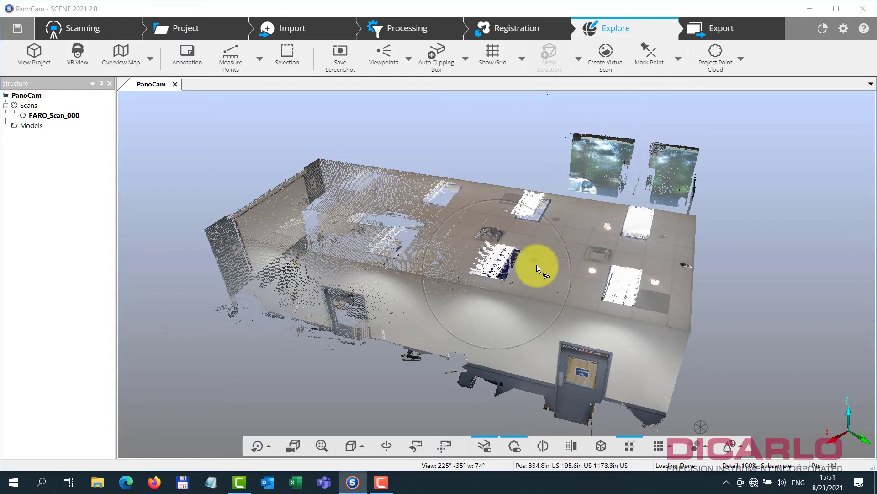
pyautogui.scroll(6, 503, 265)
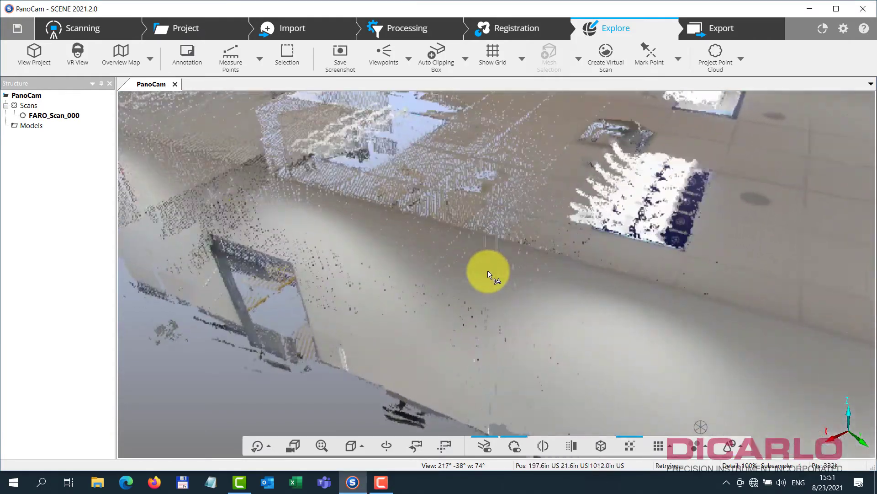
pyautogui.moveTo(487, 270); pyautogui.dragTo(401, 214)
pyautogui.rightClick(40, 117)
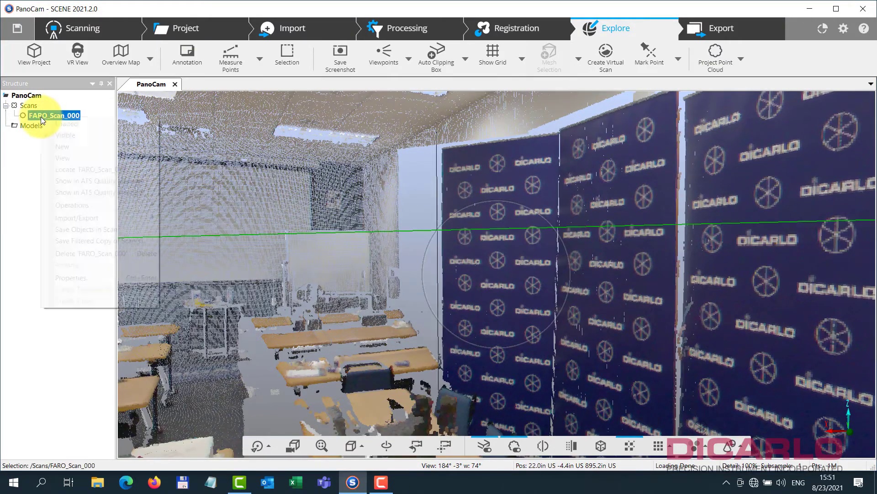
# - Open FARO_Scan_000 as a Planar View and pan to the water cooler, table and refrigerator
pyautogui.moveTo(82, 159)
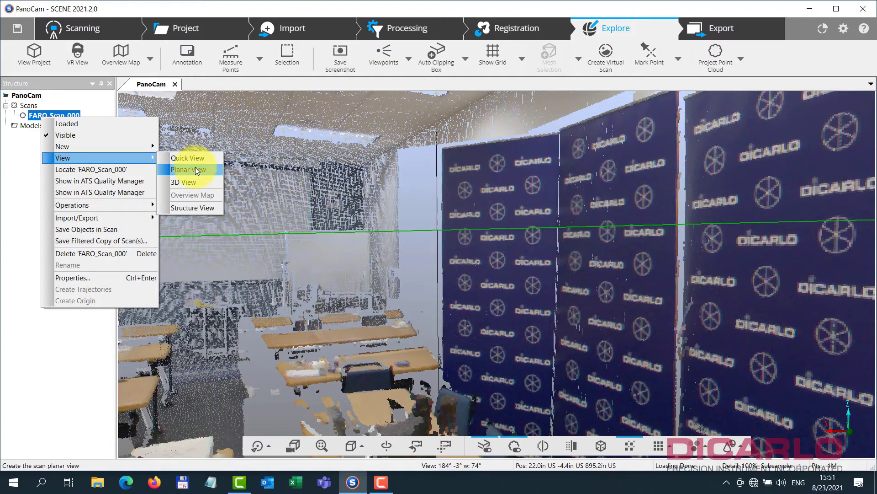
pyautogui.click(194, 168)
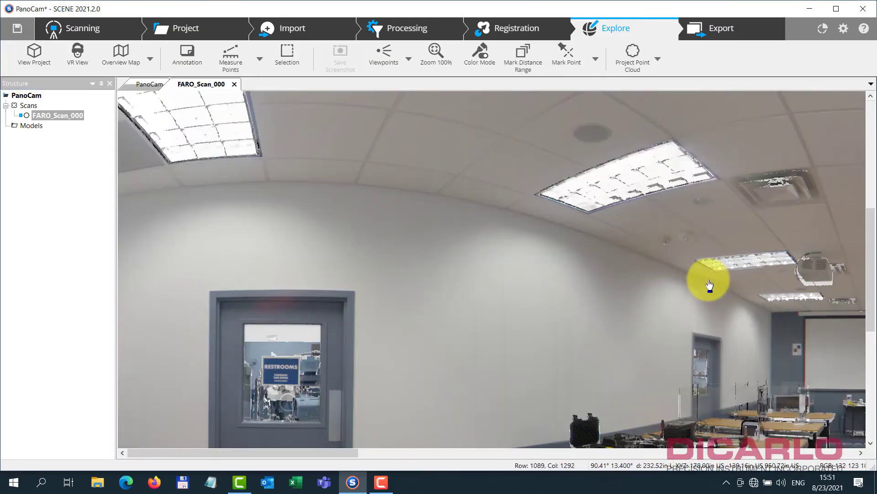
pyautogui.moveTo(709, 286); pyautogui.dragTo(560, 235)
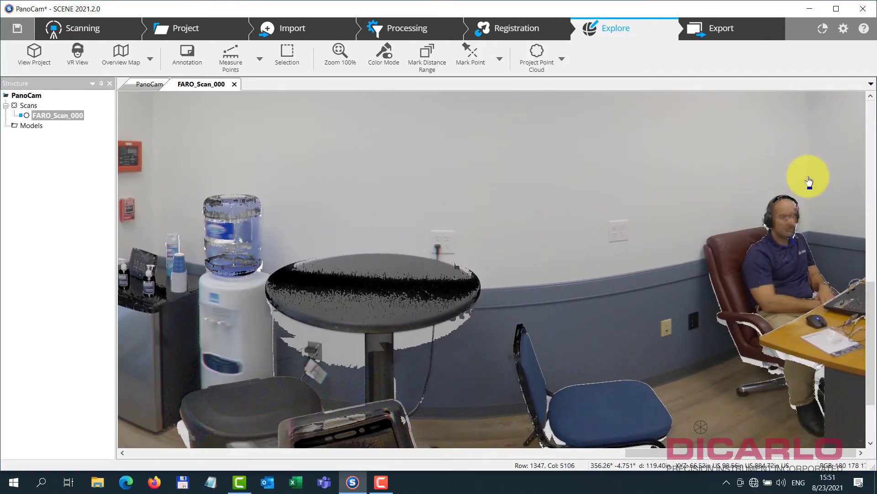
pyautogui.scroll(3, 823, 224)
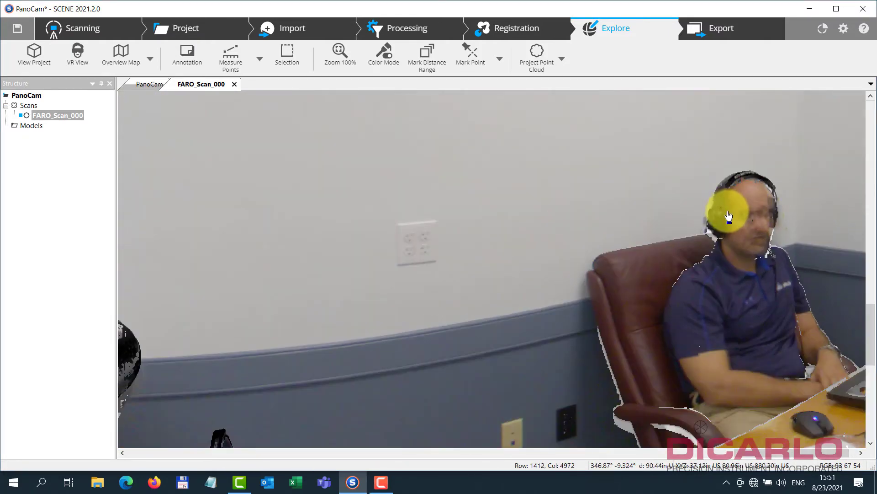
pyautogui.scroll(-2, 731, 247)
pyautogui.moveTo(821, 208); pyautogui.dragTo(728, 222)
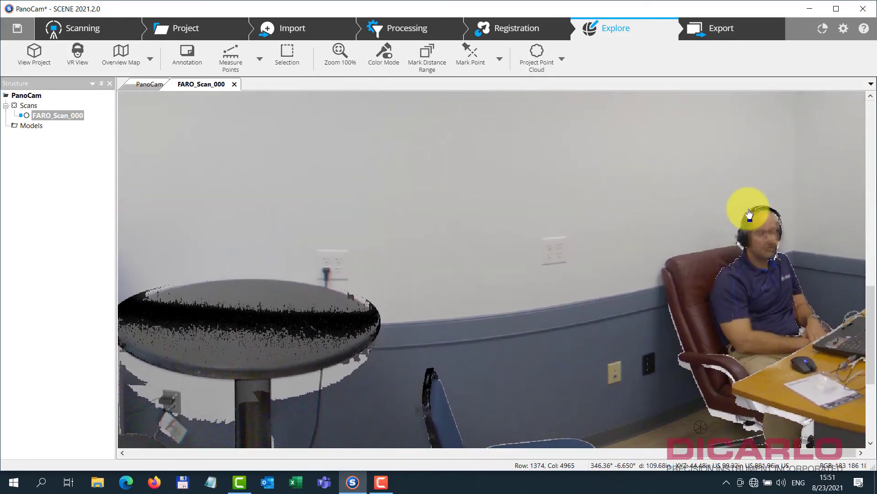
pyautogui.moveTo(440, 270); pyautogui.dragTo(645, 220)
pyautogui.moveTo(754, 219); pyautogui.dragTo(672, 206)
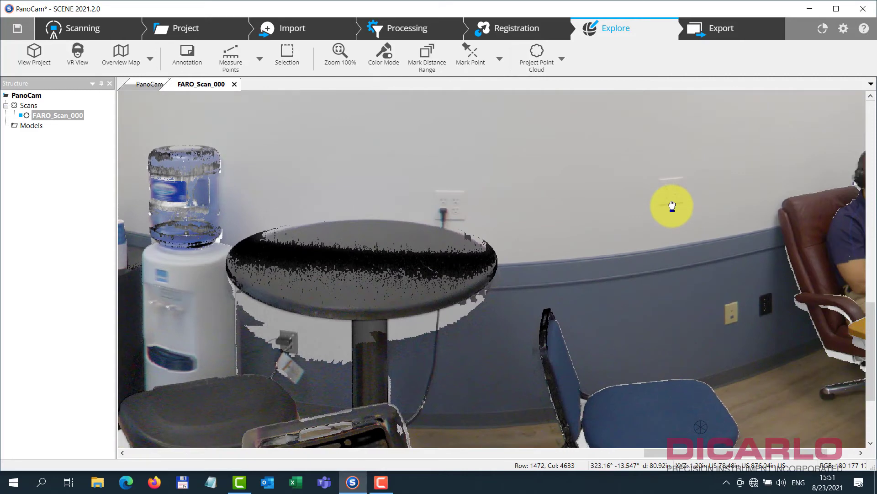
pyautogui.moveTo(388, 337); pyautogui.dragTo(609, 251)
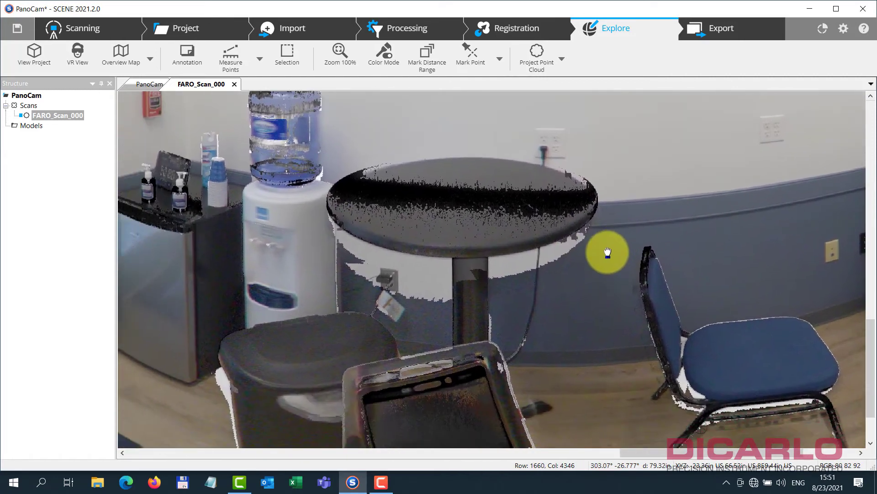
# - Switch the panorama to greyscale and back to colour, then look toward the glass doors
pyautogui.click(385, 50)
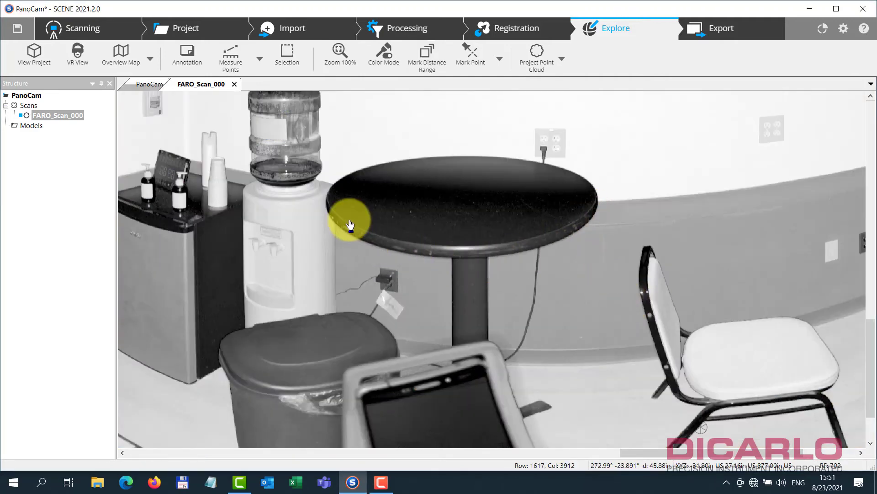
pyautogui.click(385, 59)
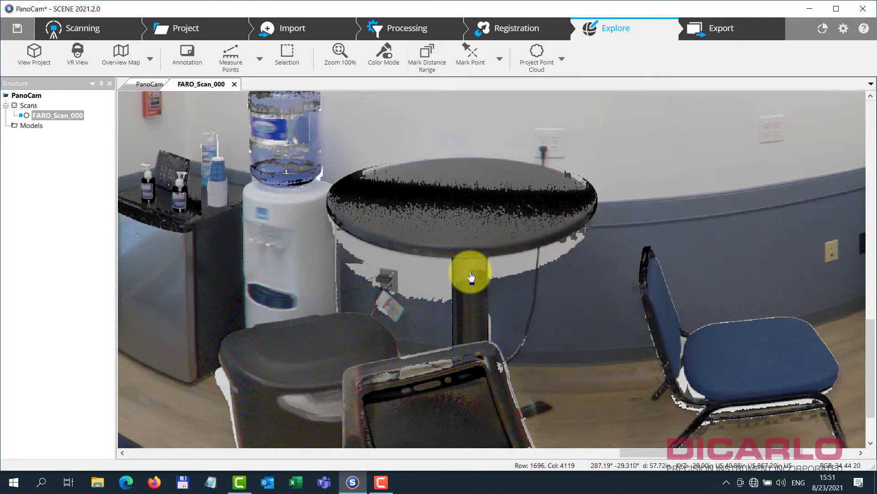
pyautogui.moveTo(570, 294); pyautogui.dragTo(490, 307)
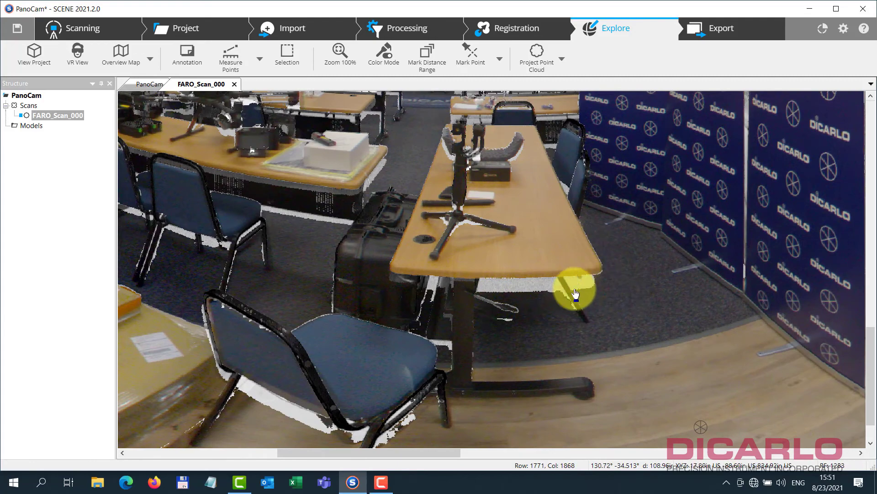
pyautogui.moveTo(508, 234); pyautogui.dragTo(427, 246)
pyautogui.rightClick(42, 115)
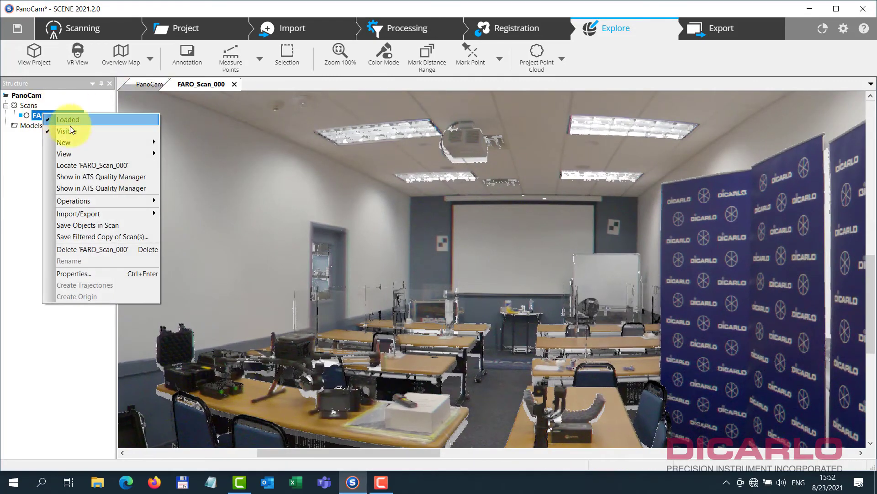
# - Open FARO_Scan_000 in Quick View and turn it from the wall toward the classroom
pyautogui.moveTo(78, 150)
pyautogui.click(184, 156)
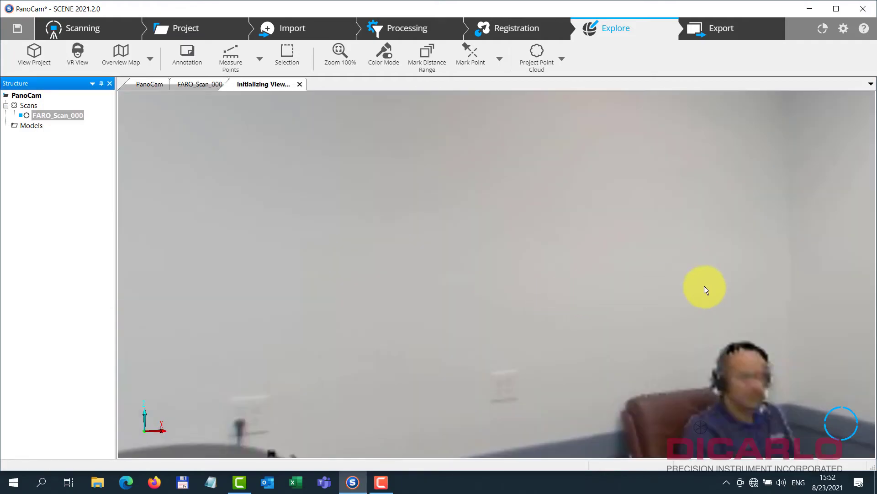
pyautogui.moveTo(704, 287); pyautogui.dragTo(564, 249)
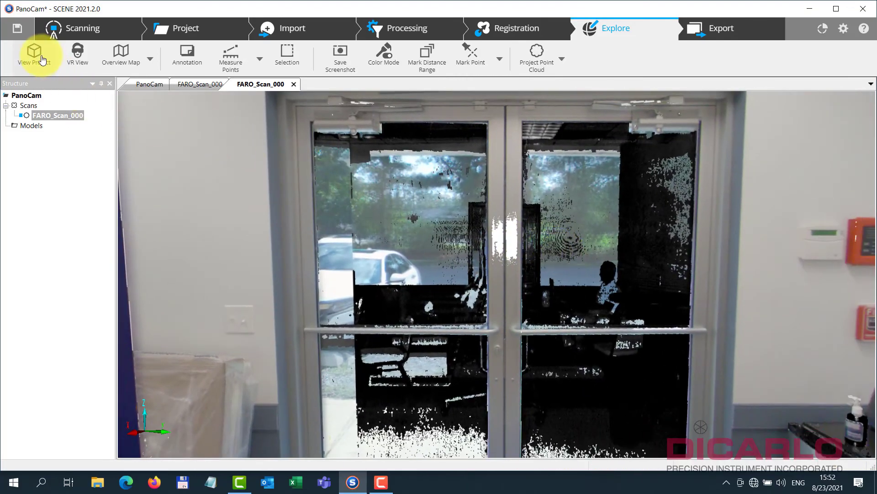
pyautogui.rightClick(50, 116)
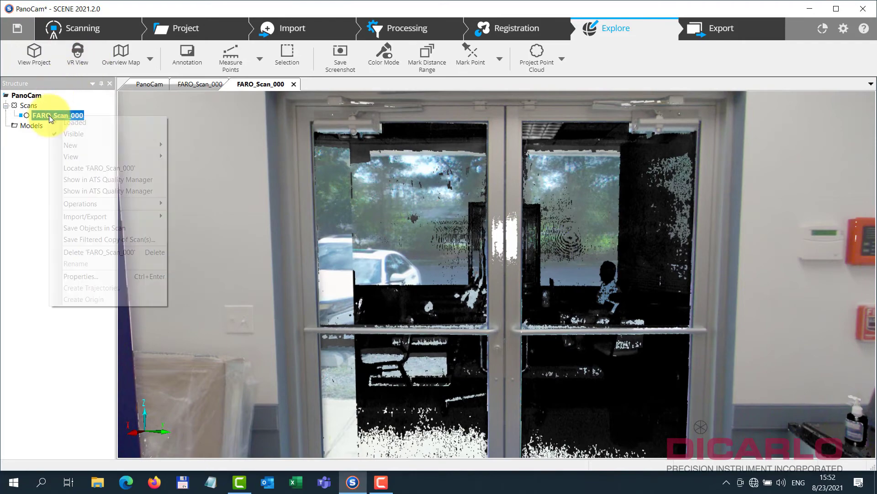
# - Open FARO_Scan_000 in 3D View and pull back to an overhead view of the whole room
pyautogui.moveTo(86, 157)
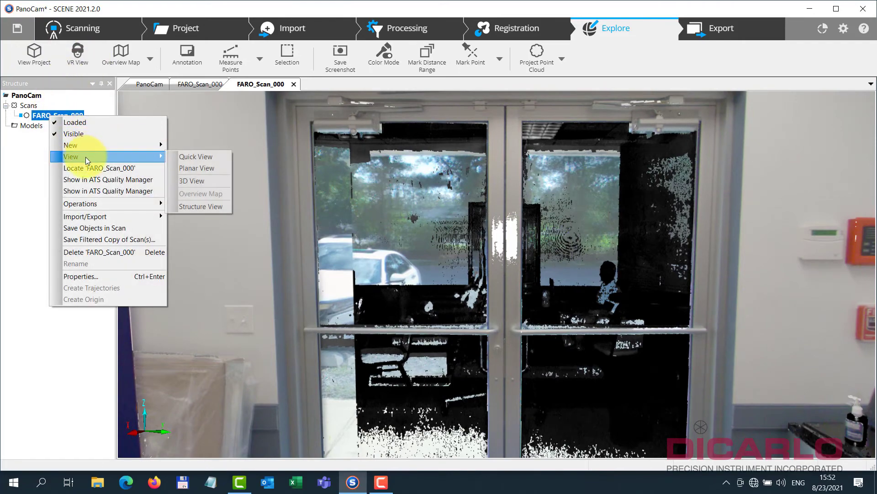
pyautogui.click(214, 181)
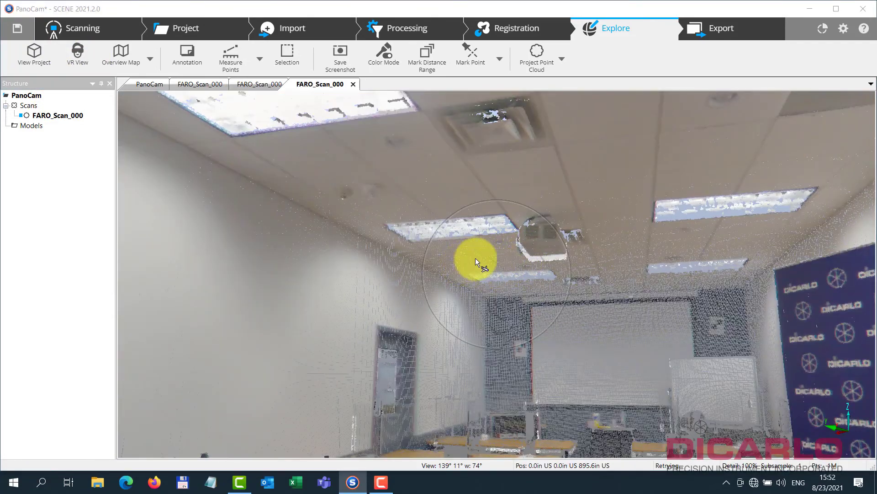
pyautogui.moveTo(476, 258); pyautogui.dragTo(259, 268)
pyautogui.scroll(3, 478, 274)
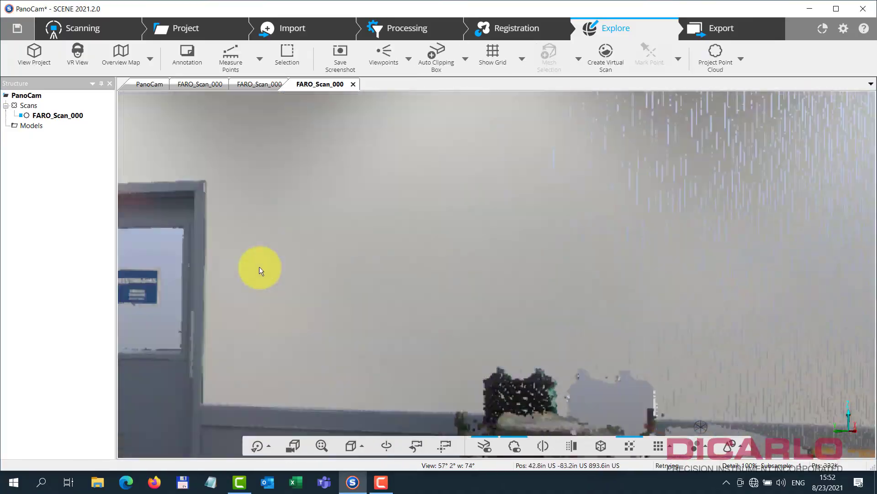
pyautogui.moveTo(521, 270); pyautogui.dragTo(490, 243)
pyautogui.moveTo(445, 260); pyautogui.dragTo(682, 261)
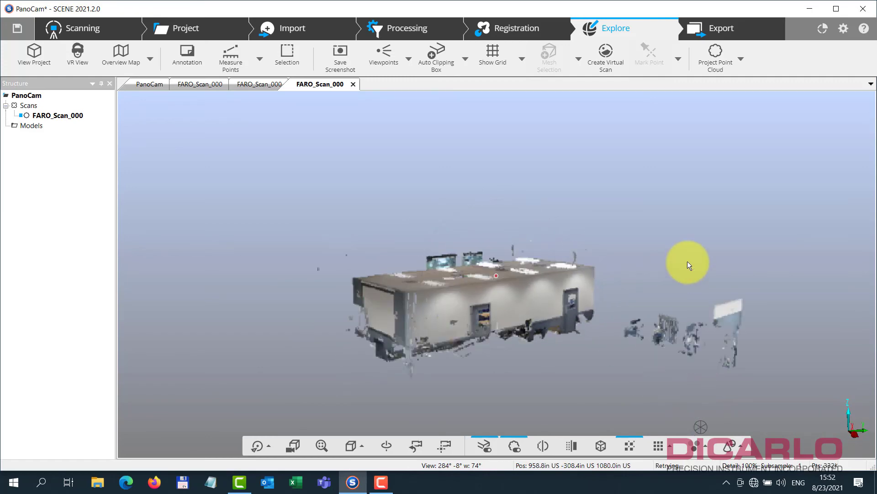
pyautogui.click(390, 32)
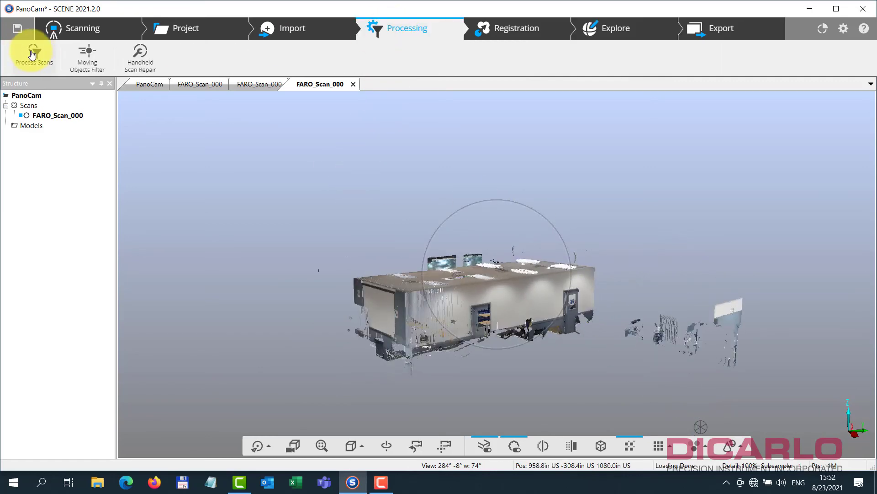
# - Run Process Scans on FARO_Scan_000, then orbit its point cloud from another side
pyautogui.click(33, 53)
pyautogui.click(479, 197)
pyautogui.click(804, 58)
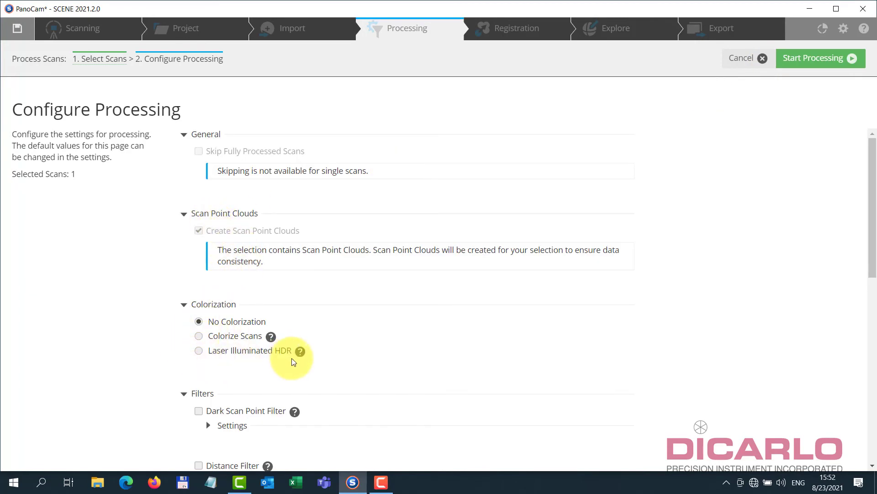
pyautogui.click(819, 58)
pyautogui.moveTo(701, 277); pyautogui.dragTo(526, 327)
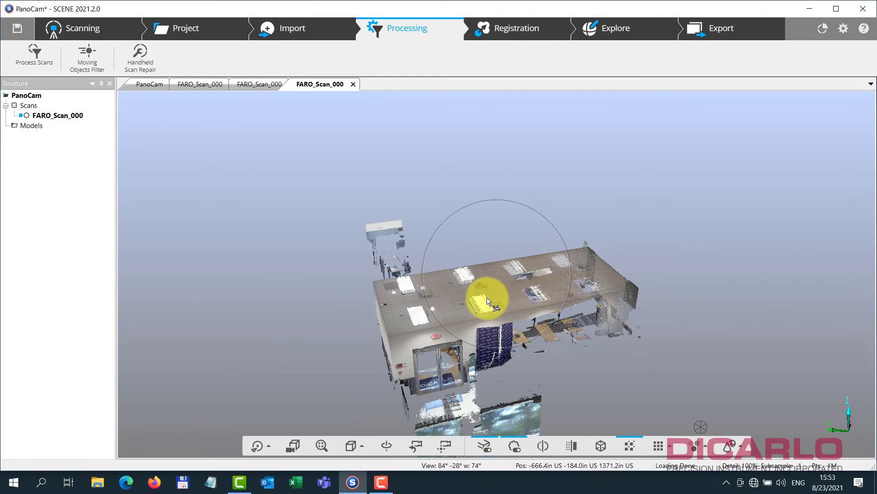
pyautogui.moveTo(697, 290); pyautogui.dragTo(631, 239)
pyautogui.rightClick(44, 115)
pyautogui.click(79, 271)
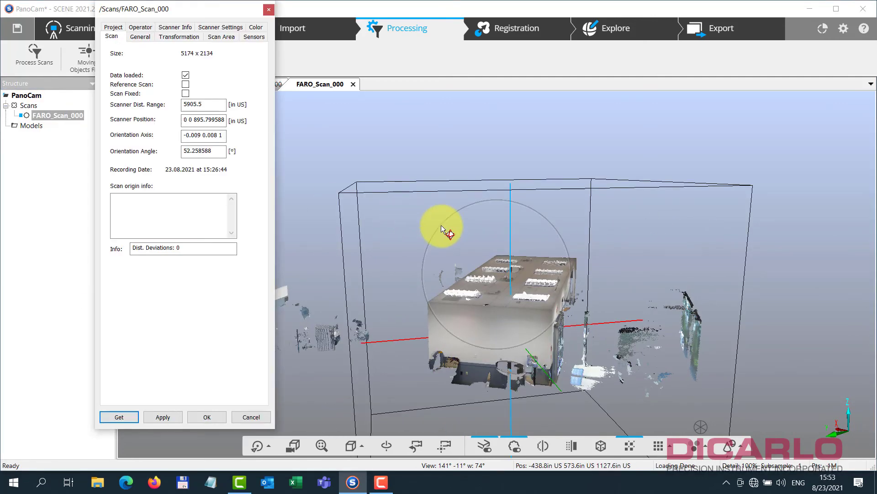
pyautogui.click(139, 37)
pyautogui.click(176, 37)
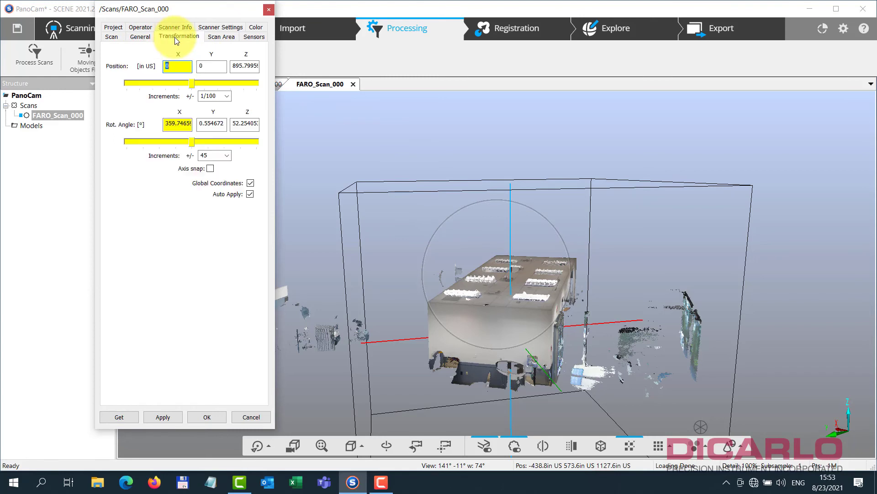
pyautogui.click(220, 36)
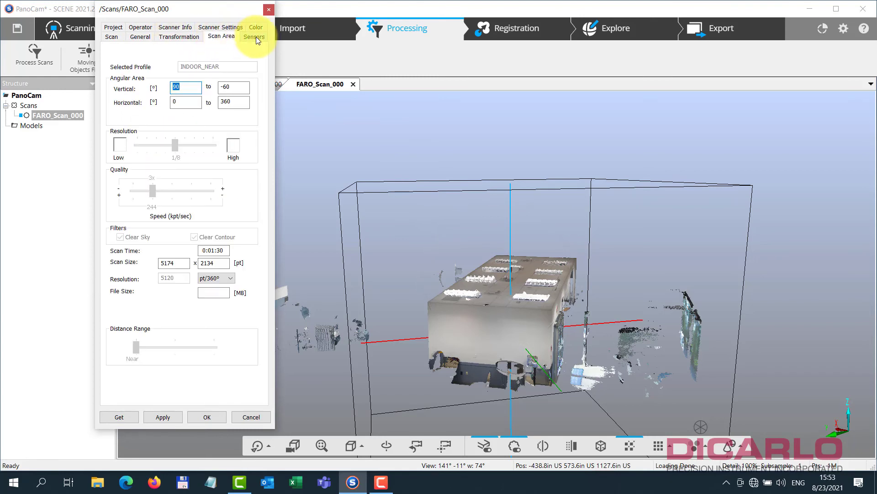
pyautogui.click(256, 36)
pyautogui.click(256, 26)
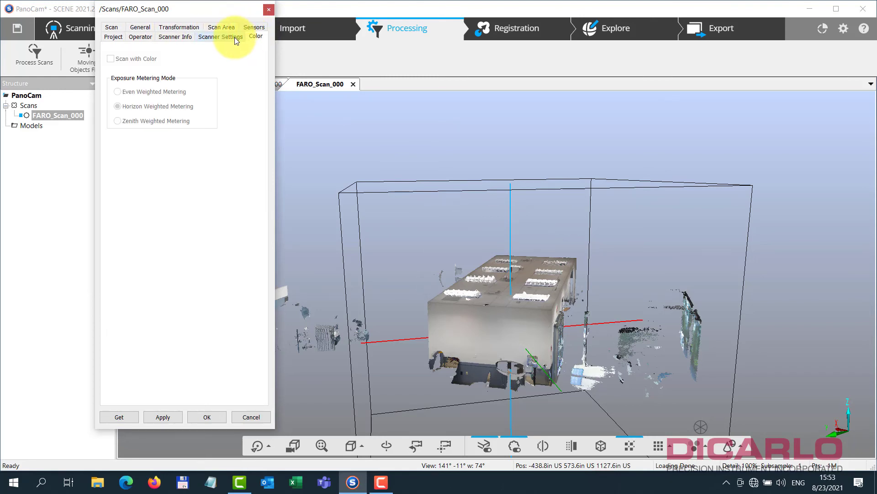
pyautogui.click(234, 37)
pyautogui.click(176, 36)
pyautogui.click(140, 37)
pyautogui.click(112, 36)
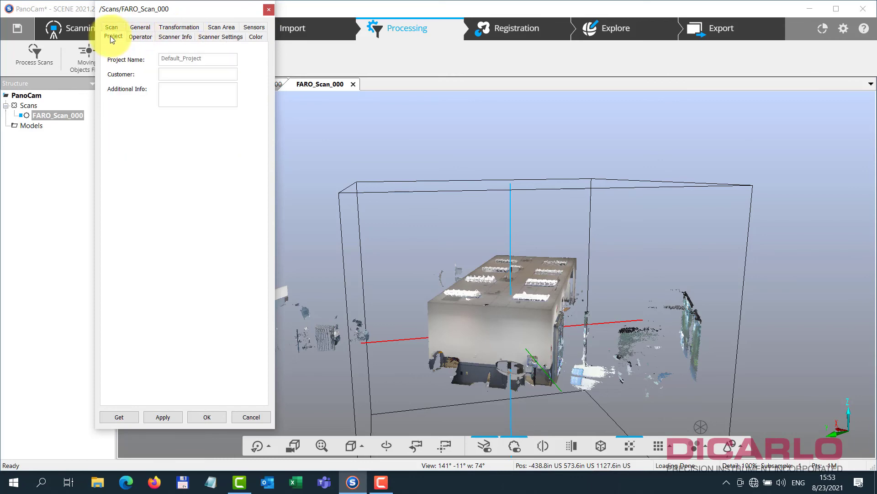
pyautogui.click(269, 9)
pyautogui.moveTo(780, 215); pyautogui.dragTo(519, 190)
pyautogui.moveTo(525, 237); pyautogui.dragTo(522, 246)
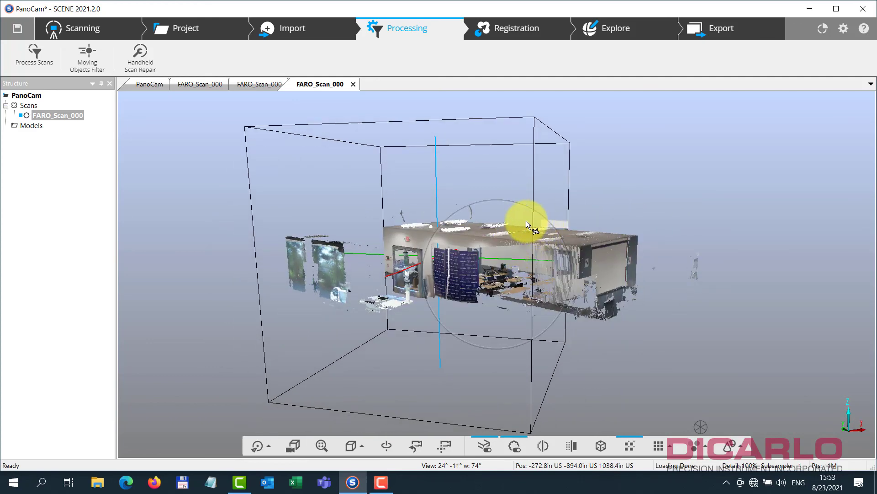
pyautogui.moveTo(690, 187); pyautogui.dragTo(515, 163)
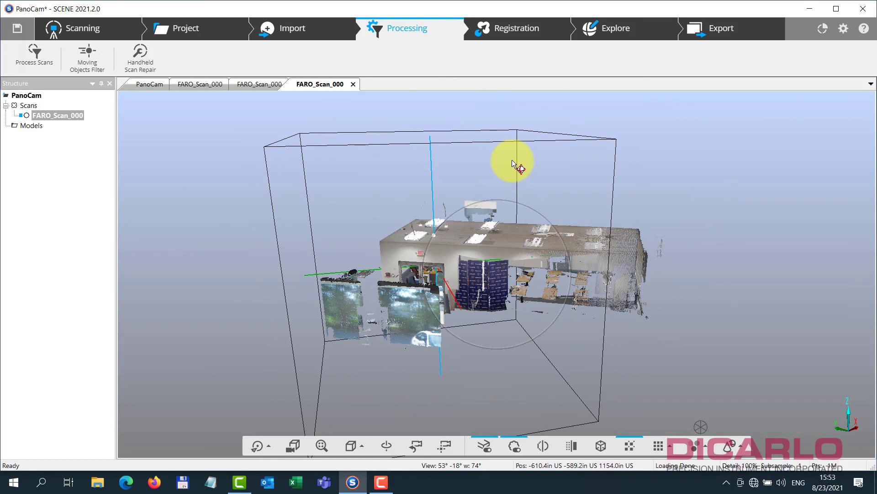